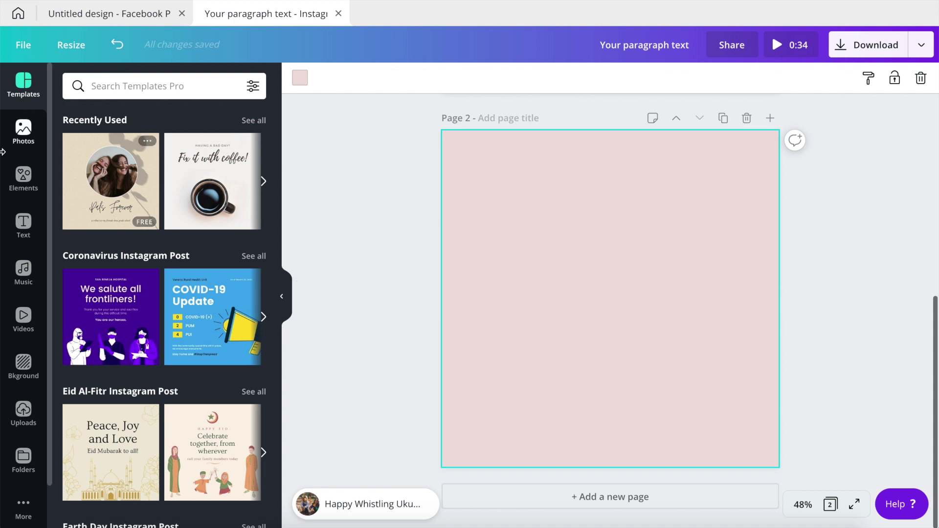
- Add the letter frames M, O, N, D, A and Y to the blank pink page 2
click(25, 179)
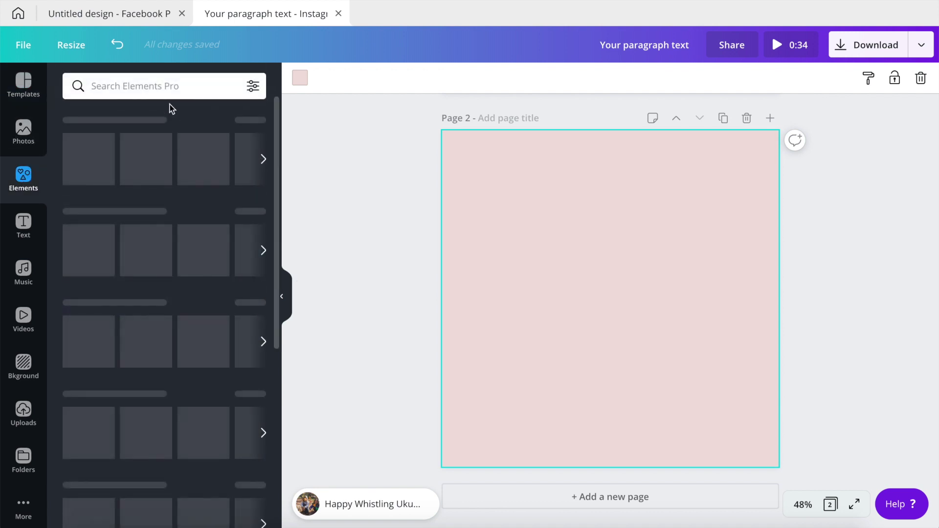
scroll(177, 209, down, 7)
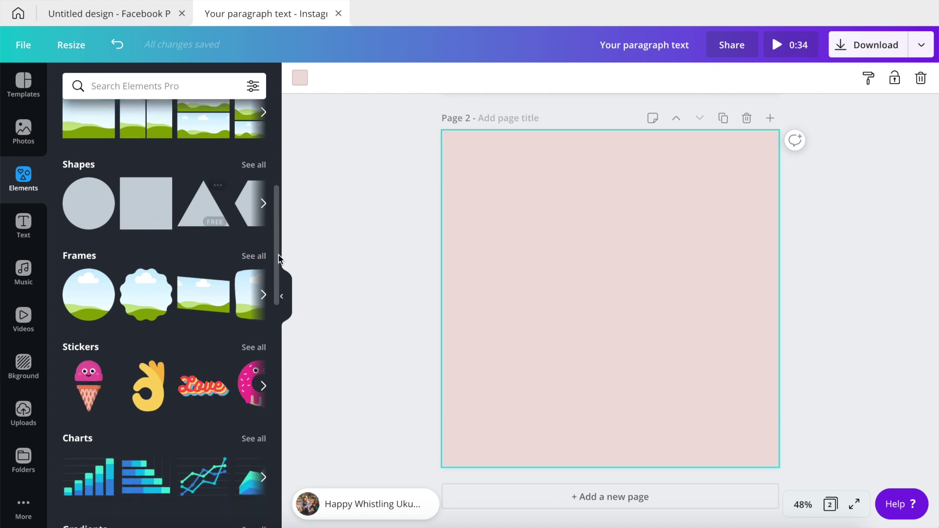
click(254, 256)
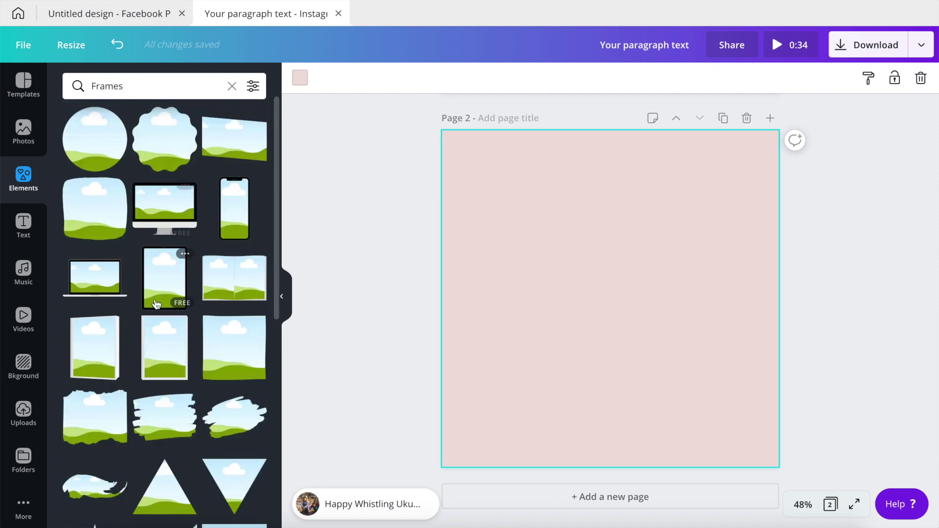
scroll(157, 305, down, 10)
scroll(156, 304, down, 6)
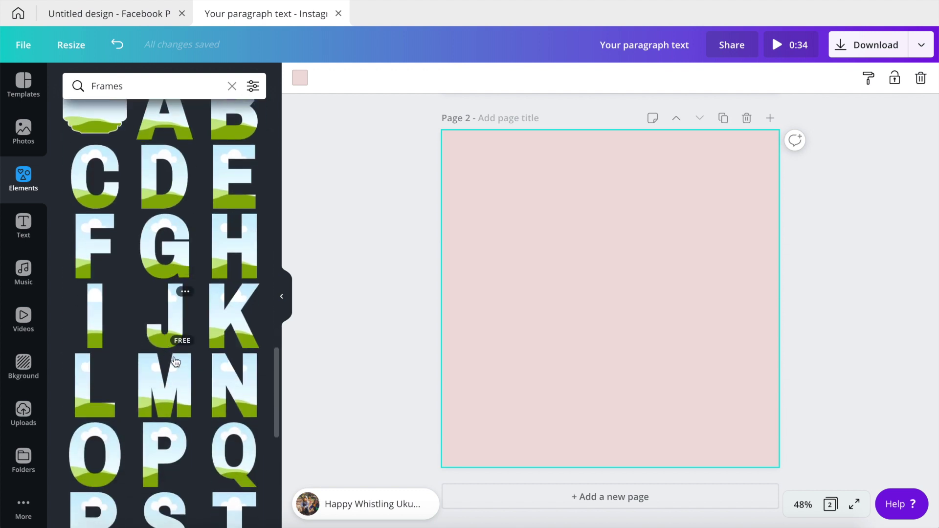
click(175, 376)
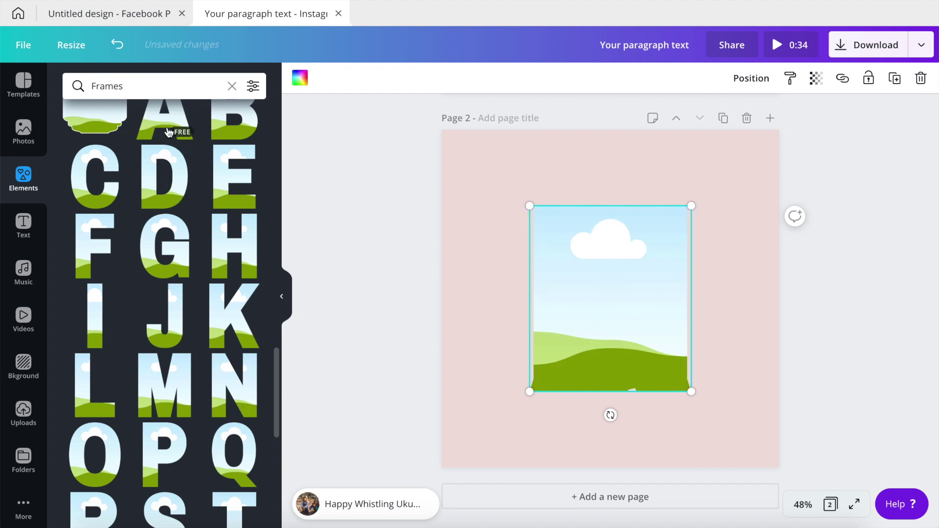
scroll(194, 348, down, 5)
scroll(193, 367, down, 1)
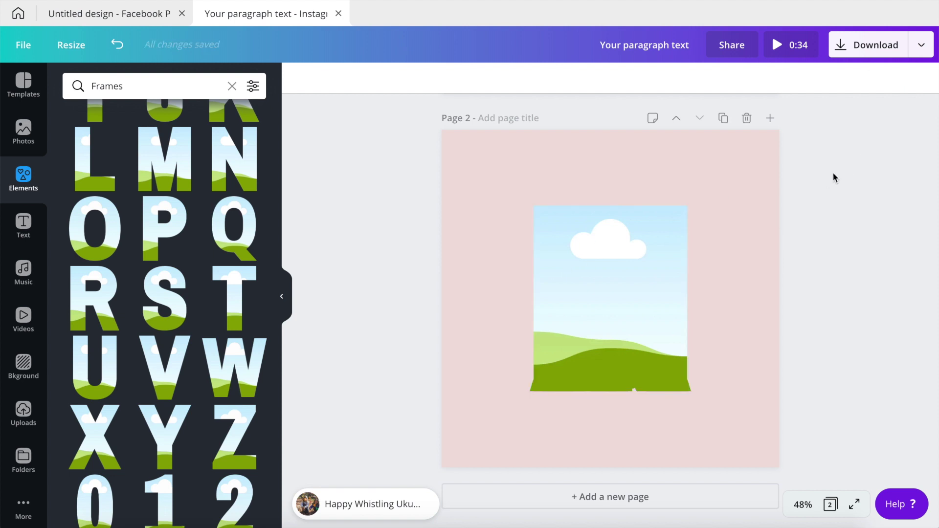
- Scale the stacked letter frames down together and arrange them in a row across page 2 to spell MONDAY
drag(835, 177, 570, 313)
drag(691, 206, 733, 277)
click(610, 275)
drag(590, 350, 560, 275)
drag(553, 344, 495, 297)
key(ctrl+z)
drag(541, 374, 487, 303)
drag(586, 354, 443, 295)
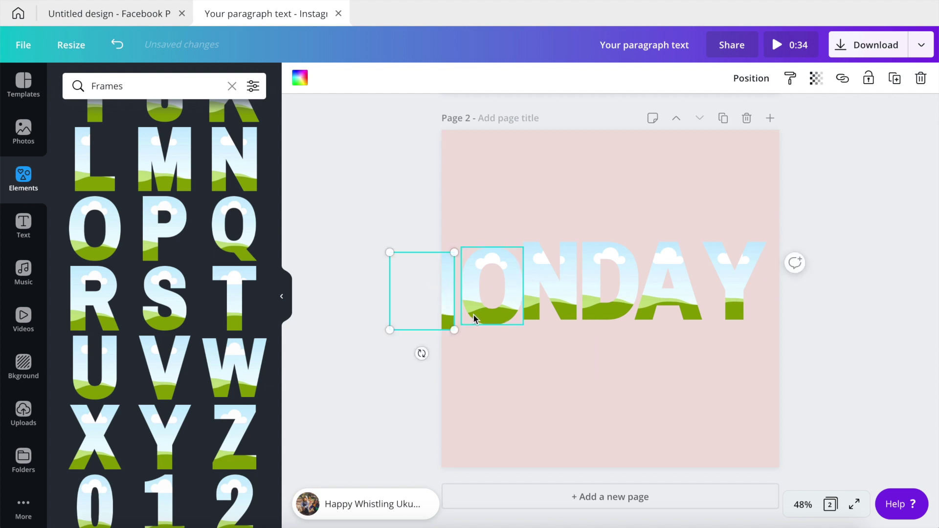
- Scale all six MONDAY letter frames down together so the whole word fits inside page 2, near its centre
key(ctrl+a)
drag(390, 330, 487, 306)
drag(765, 245, 760, 243)
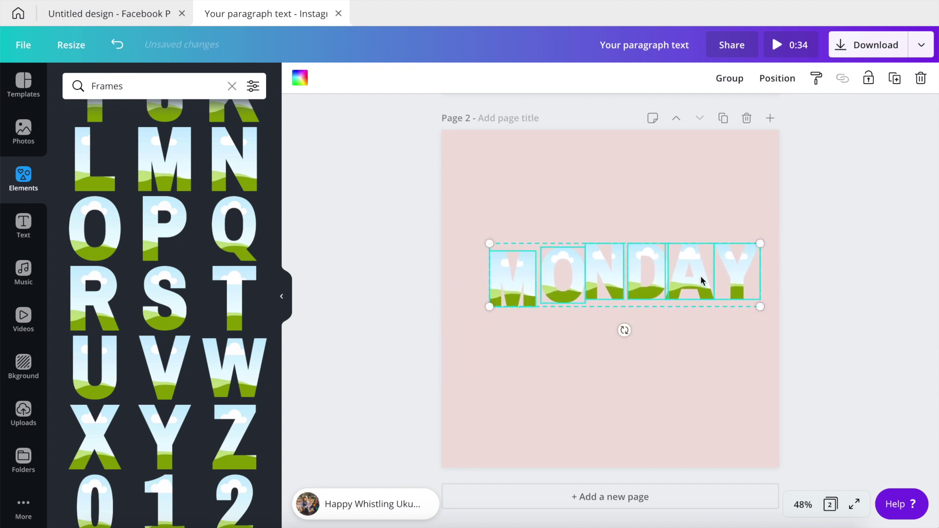
drag(701, 280, 695, 294)
- Align the six selected letter frames to their middle so they sit on one line
click(777, 78)
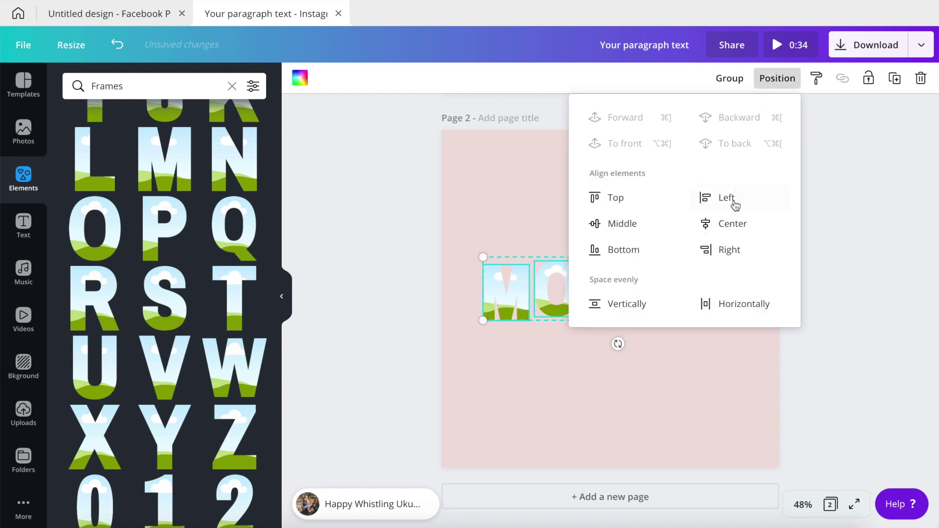
click(622, 230)
click(534, 244)
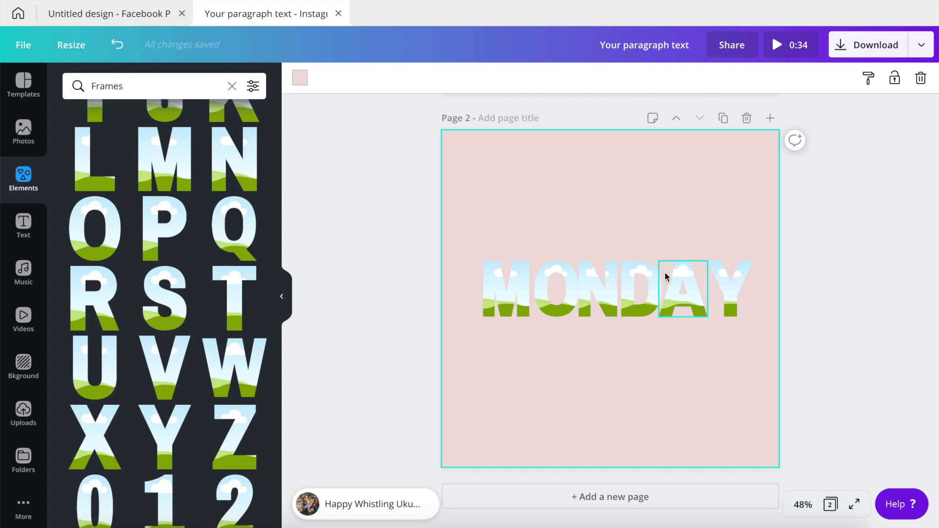
- Nudge the A and the D of MONDAY slightly to the right to adjust the letter spacing
click(697, 268)
key(Right)
key(Right)
key(Right)
key(Right)
key(Right)
key(Right)
key(Right)
key(Right)
key(Right)
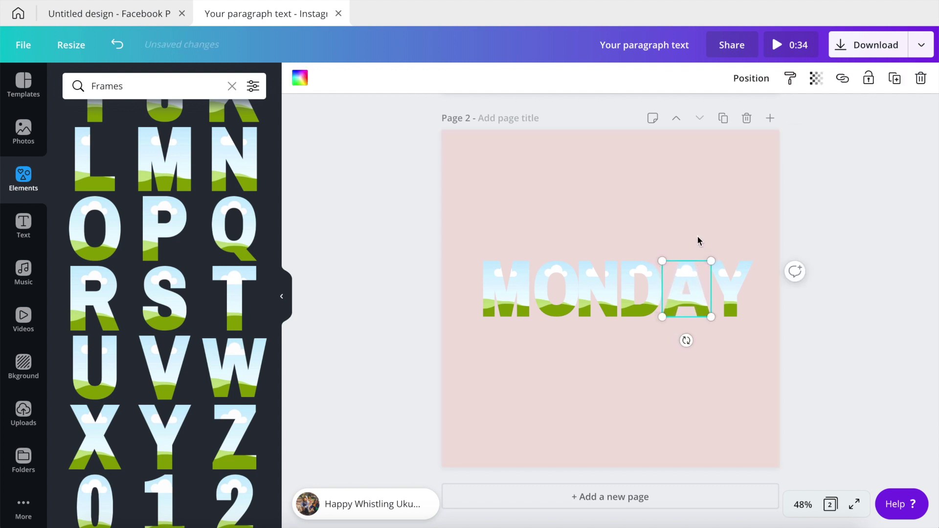
click(651, 284)
key(Right)
key(Right)
key(Right)
key(Right)
key(Right)
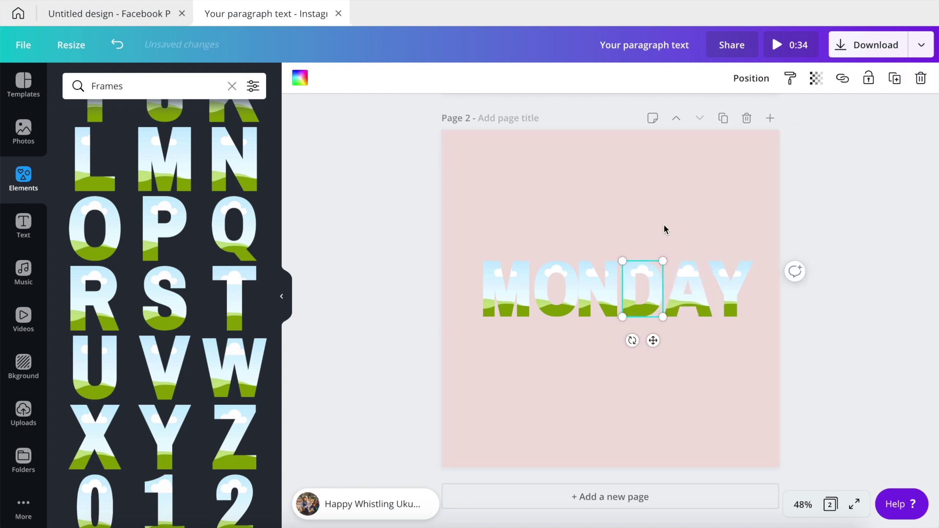
- Fine-tune the positions of the N, M and O, shifting the M and O left to even out the spacing
click(595, 276)
click(495, 303)
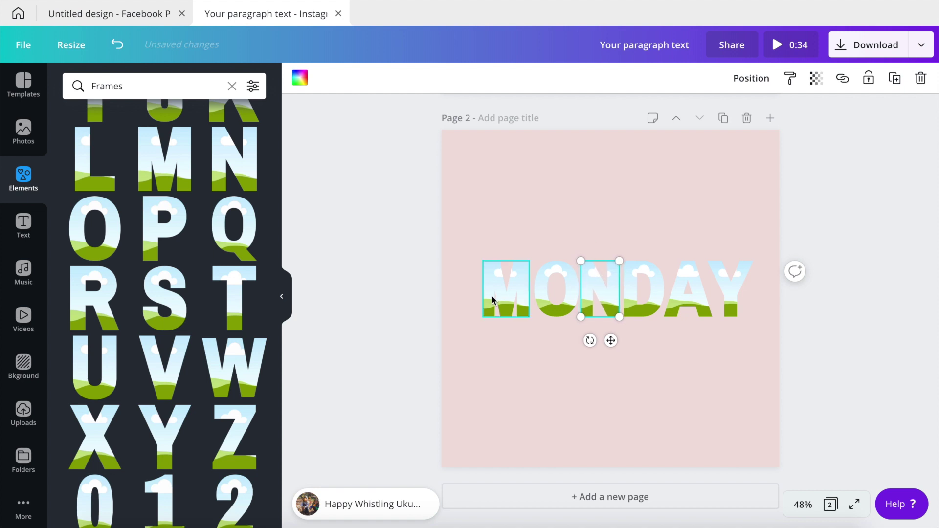
key(Left)
key(Left)
key(Left)
key(Left)
click(563, 306)
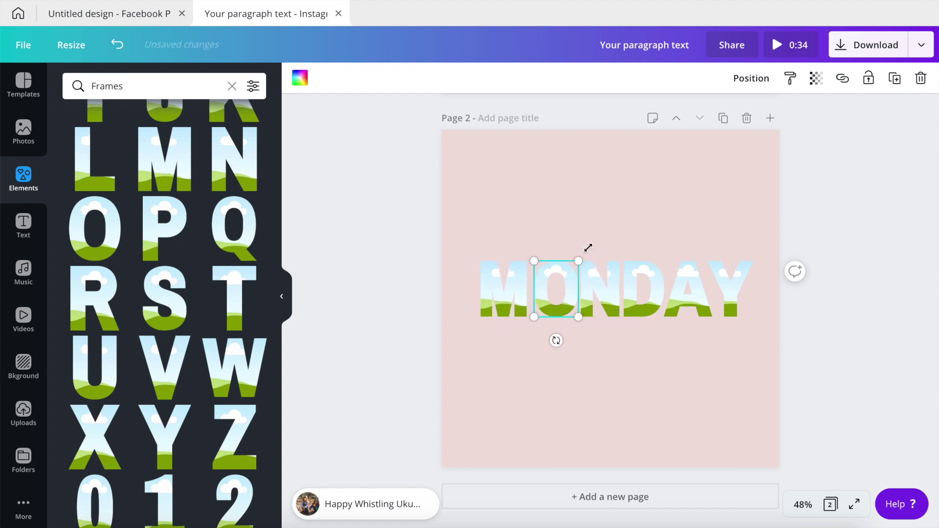
key(Left)
key(Left)
key(Left)
key(Left)
key(Tab)
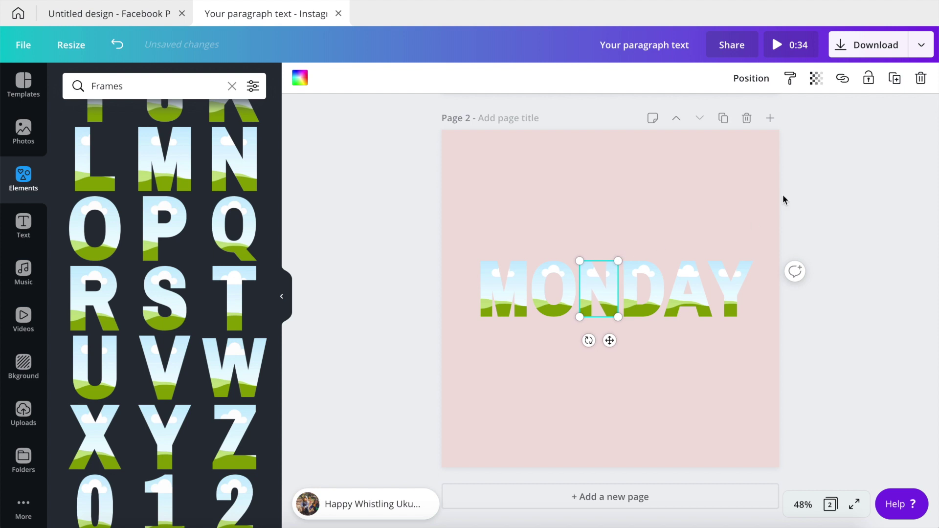
click(710, 243)
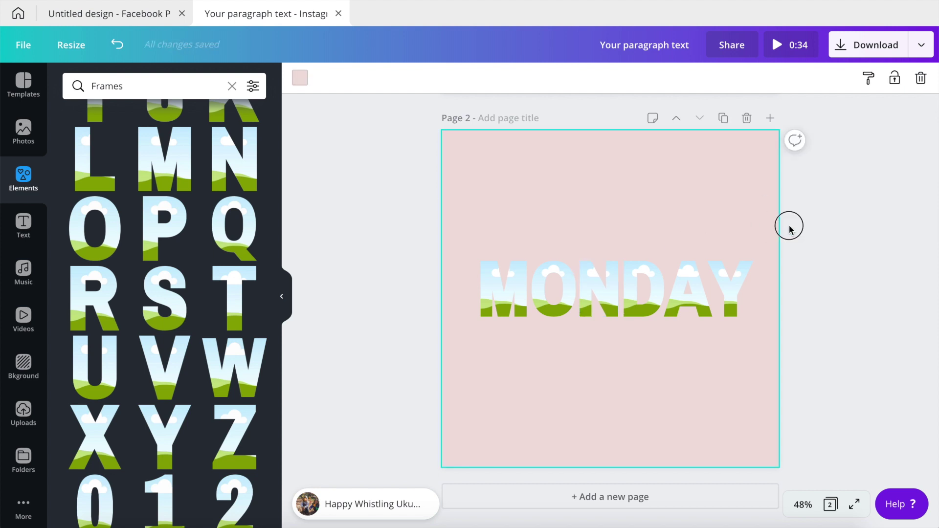
- Spread the MONDAY letters slightly further apart toward the left edge of page 2, using page 1 as reference
click(789, 228)
scroll(803, 243, up, 6)
scroll(803, 243, down, 6)
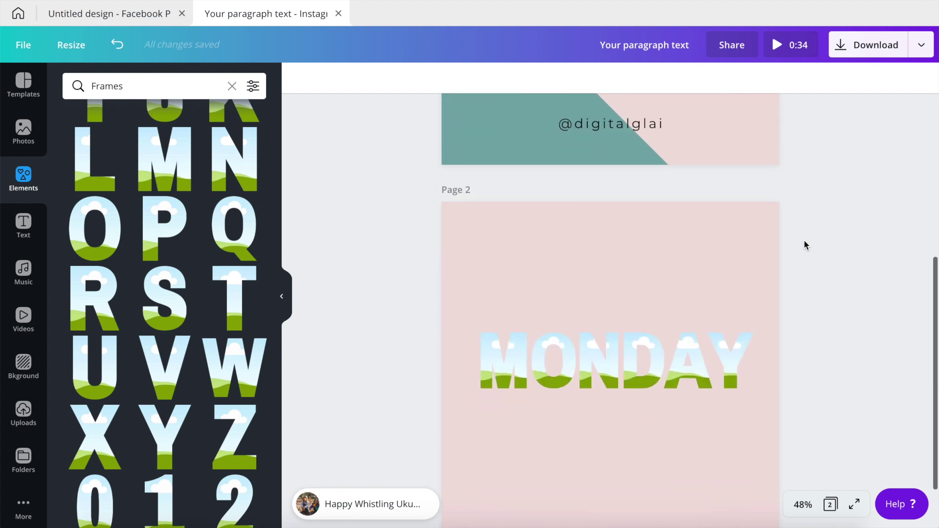
scroll(804, 240, down, 3)
drag(756, 231, 475, 318)
click(616, 239)
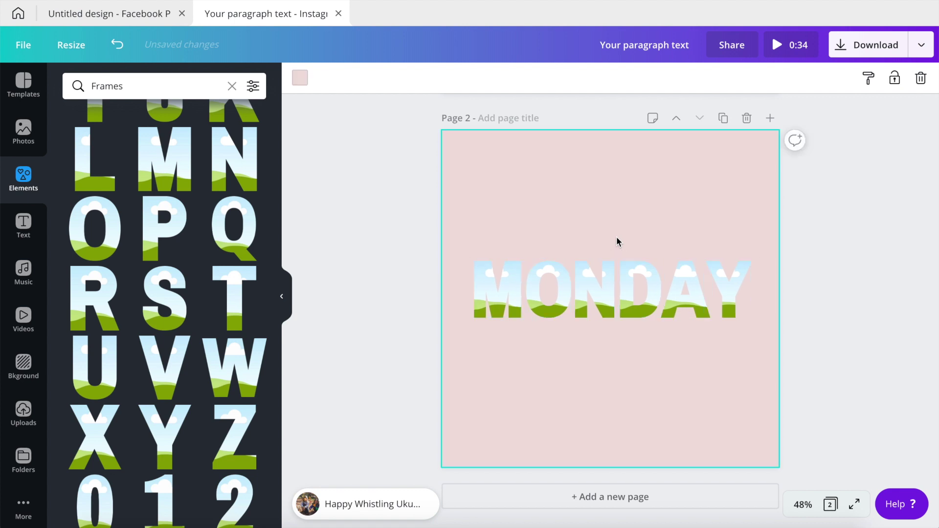
- Raise the M, N and A slightly above the other letters to stagger the word as on page 1
scroll(558, 282, up, 3)
scroll(556, 278, up, 4)
scroll(556, 277, down, 6)
click(500, 273)
drag(501, 273, 501, 267)
click(585, 277)
drag(585, 278, 585, 271)
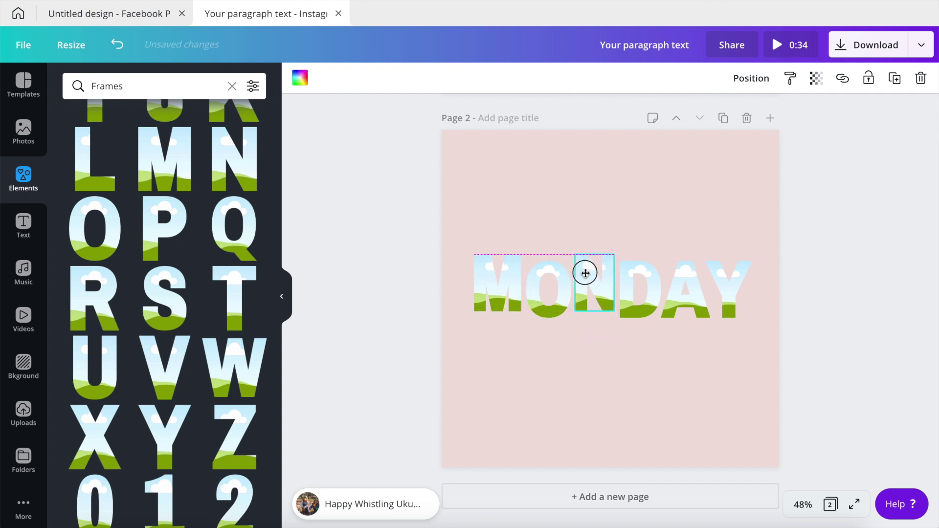
drag(680, 292, 680, 285)
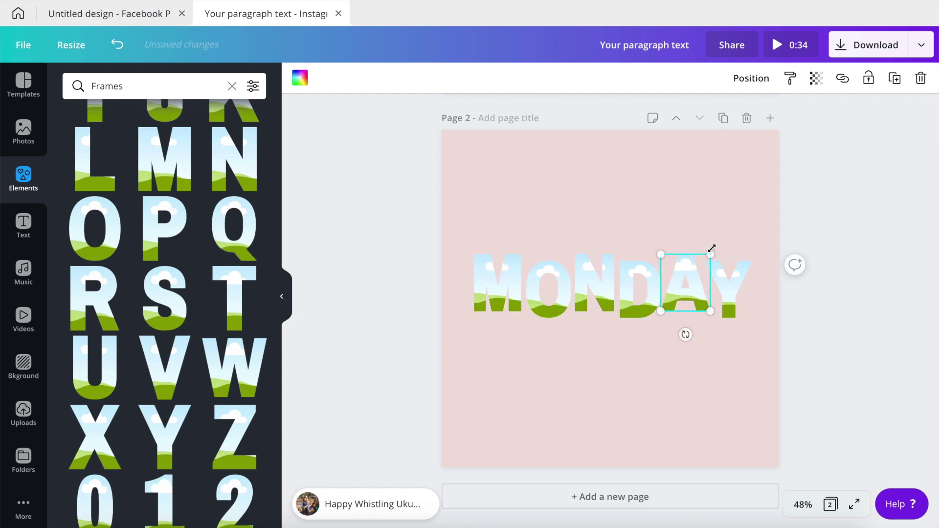
click(741, 241)
- Select all the MONDAY letters and shift the whole word slightly down the page
drag(758, 246, 468, 334)
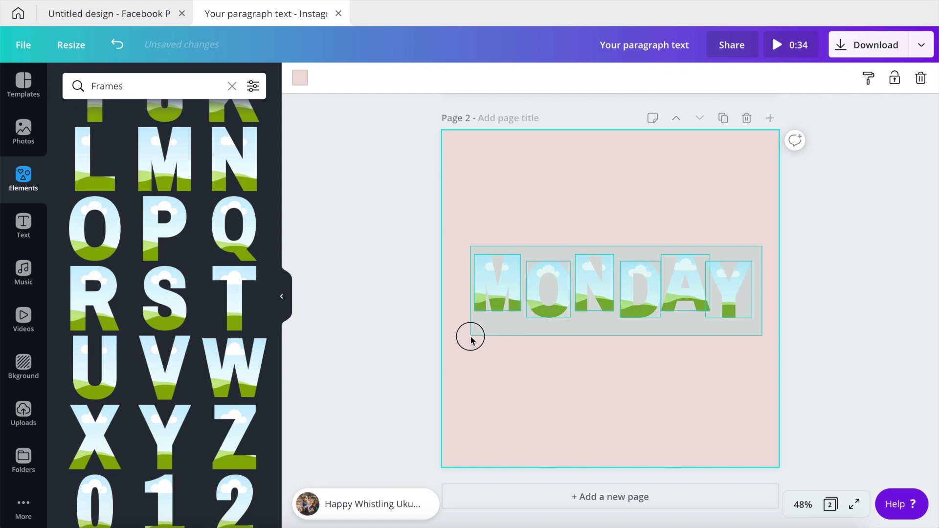
key(shift+Down)
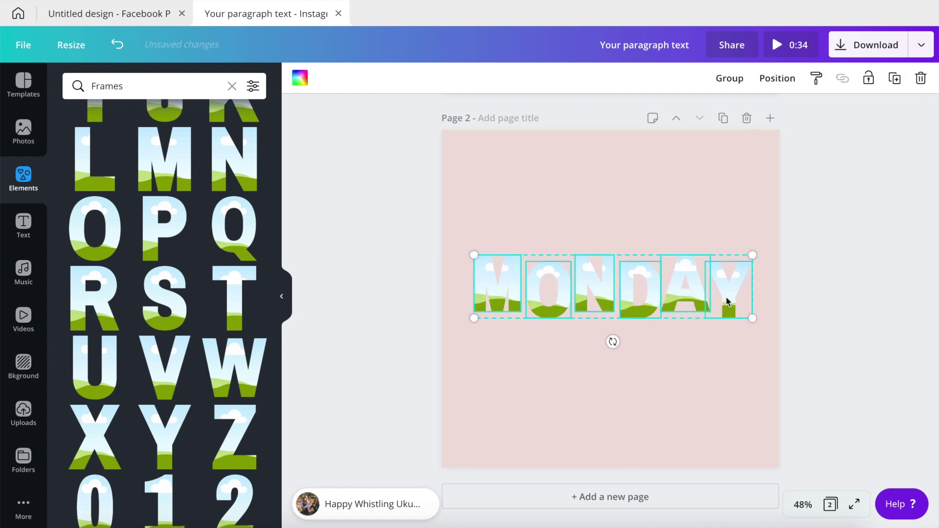
click(627, 235)
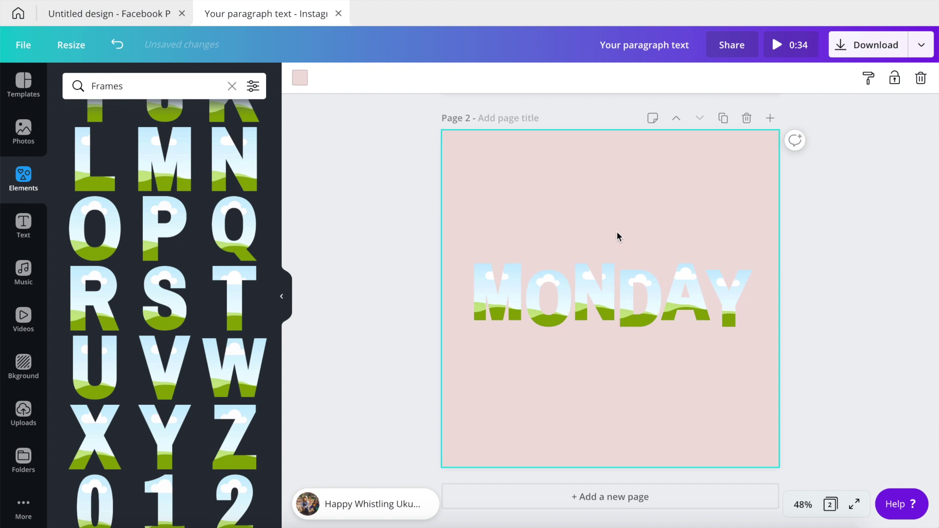
- Clear the Frames search, browse all shapes and add the right-angled triangle to page 2
scroll(617, 231, up, 1)
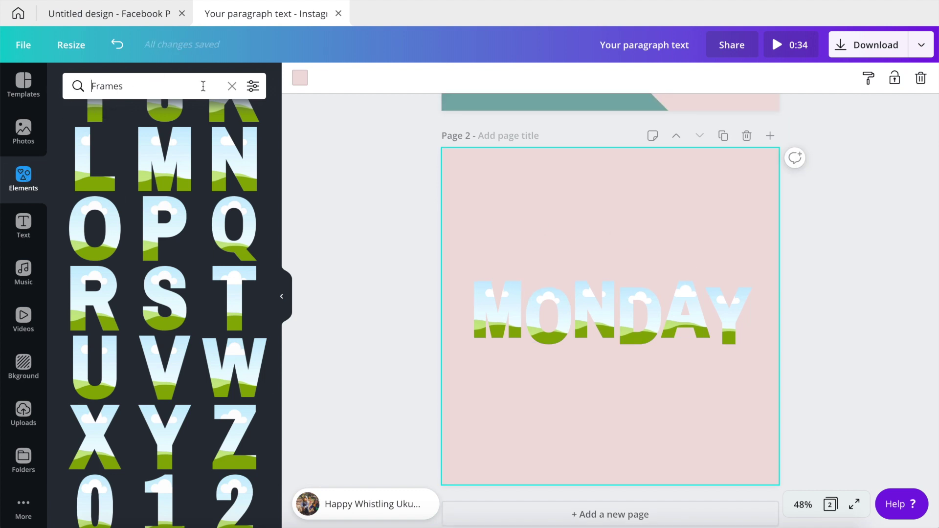
click(230, 86)
scroll(88, 242, up, 2)
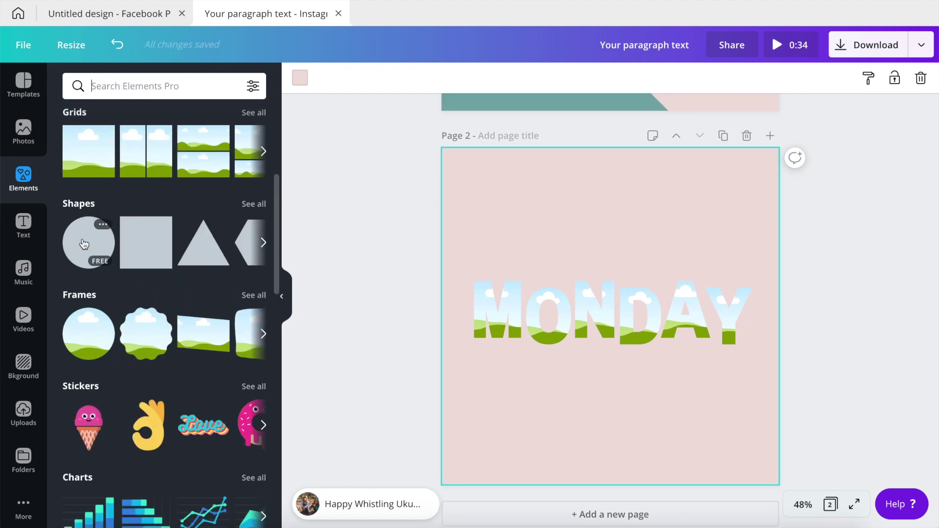
click(263, 242)
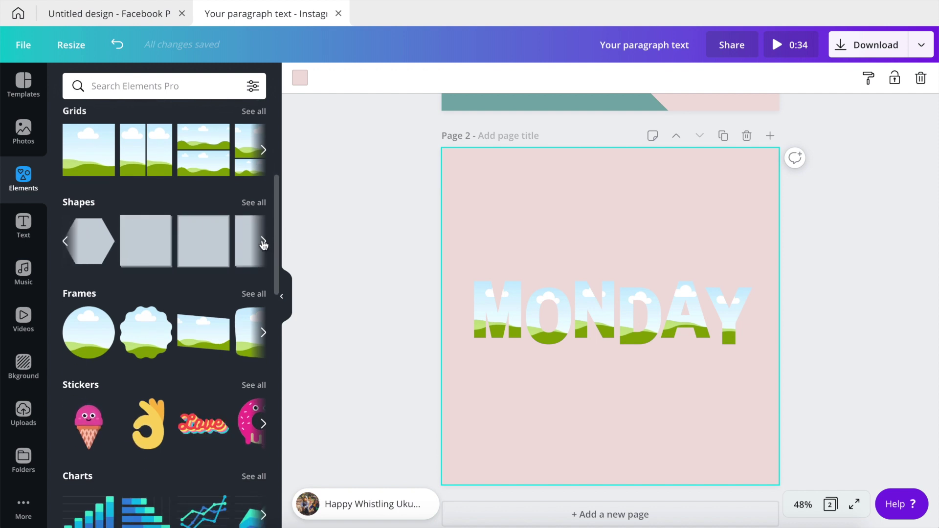
click(259, 209)
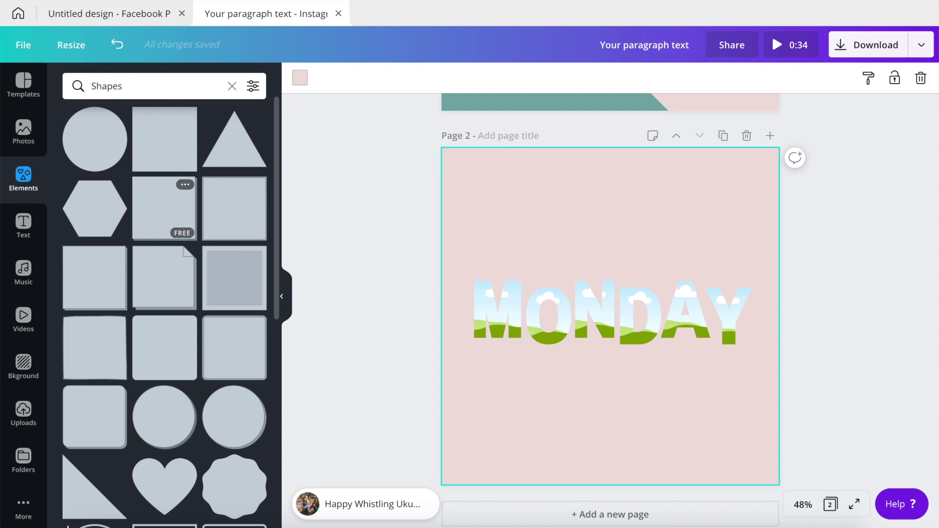
click(88, 499)
- Anchor the triangle in the lower-left corner of page 2 and scale it to about 60% of the page width
drag(574, 331, 499, 255)
drag(627, 338, 784, 483)
scroll(533, 353, up, 5)
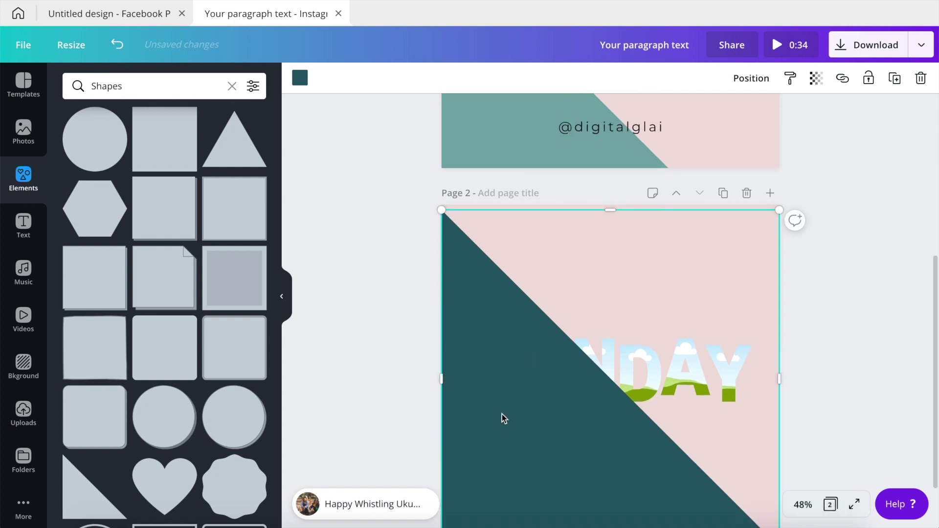
scroll(503, 409, up, 3)
scroll(506, 406, down, 7)
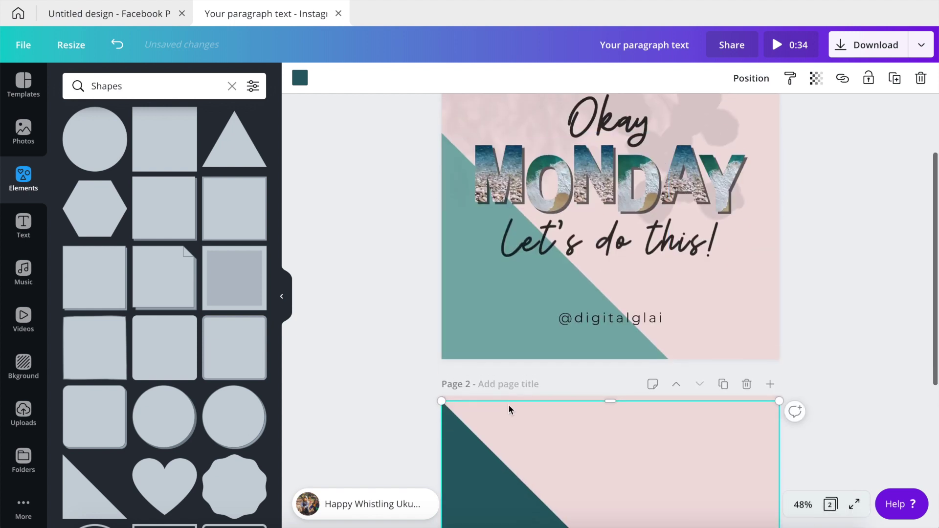
drag(779, 205, 647, 337)
scroll(715, 155, down, 2)
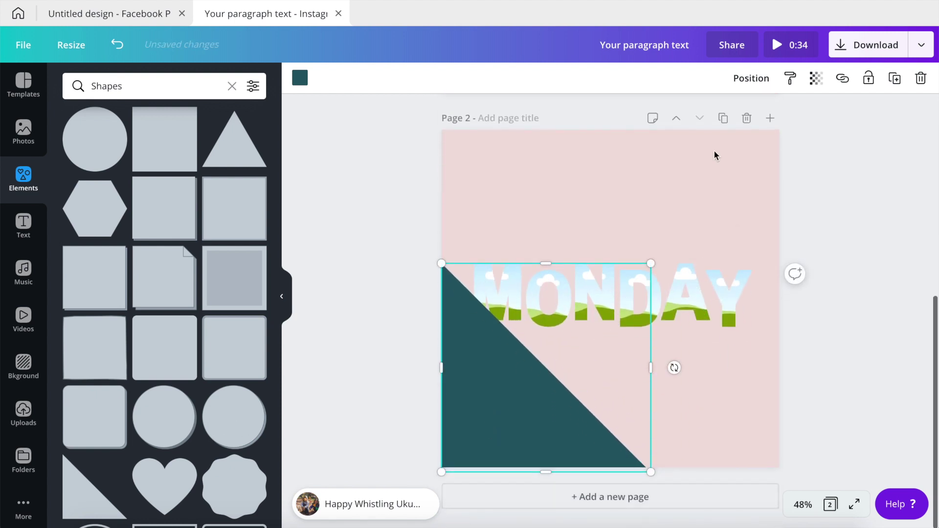
- Send the triangle behind the MONDAY letters and recolor it with the third swatch, medium teal, of the Ocean Sunset palette
click(754, 79)
click(897, 214)
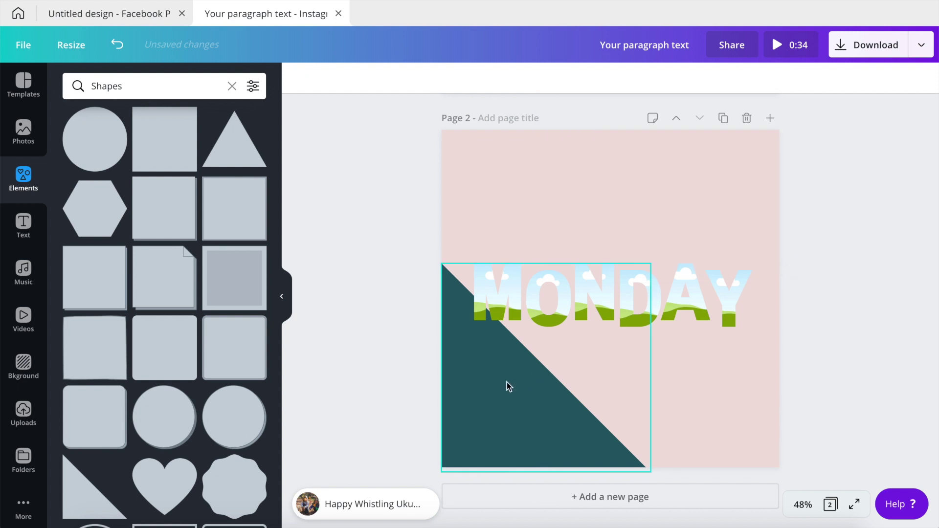
right_click(480, 392)
click(300, 78)
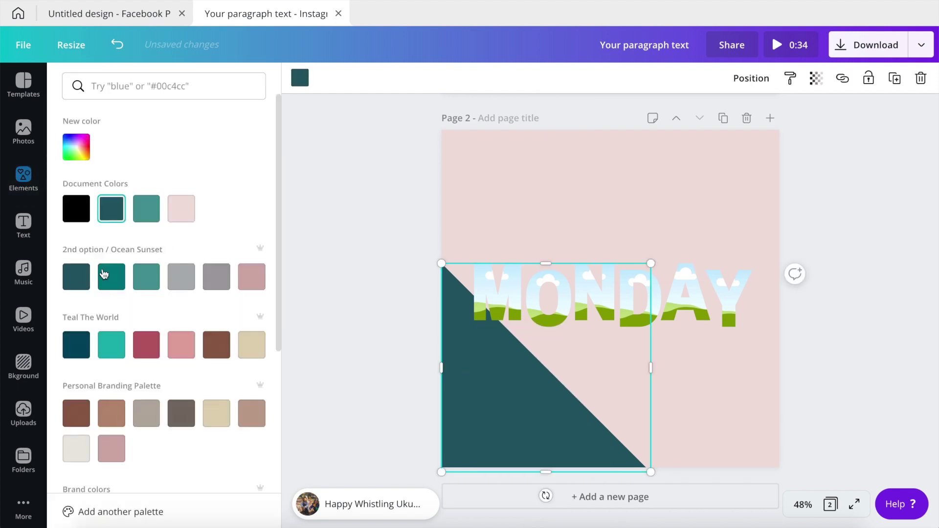
click(146, 277)
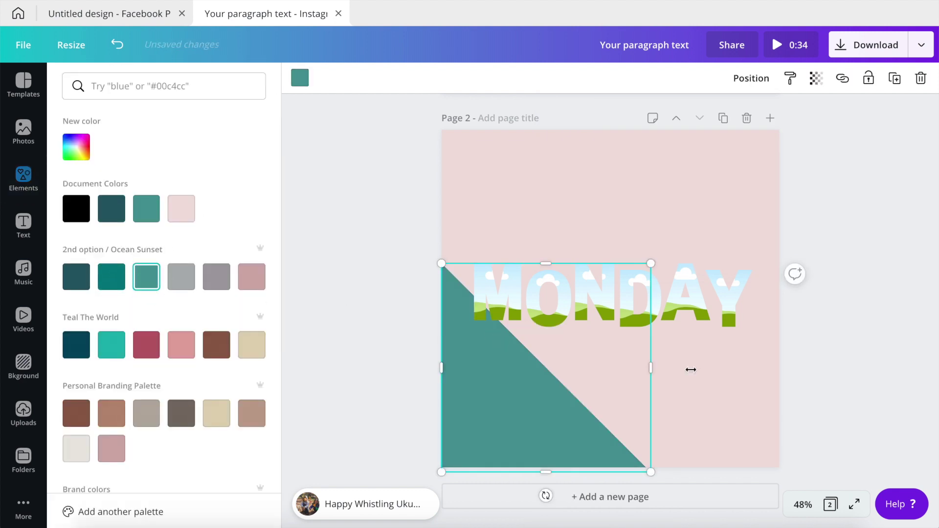
key(Escape)
scroll(805, 351, up, 1)
scroll(806, 353, up, 5)
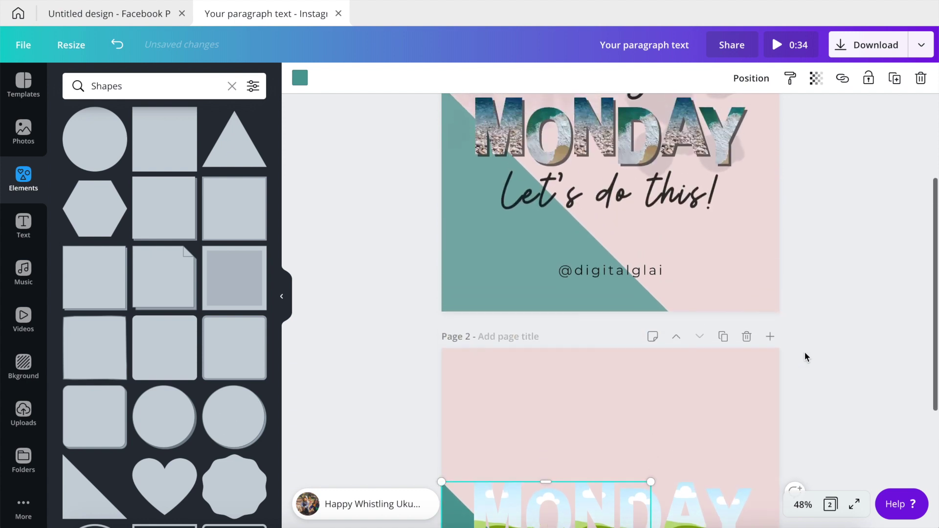
scroll(805, 351, down, 3)
scroll(803, 348, up, 3)
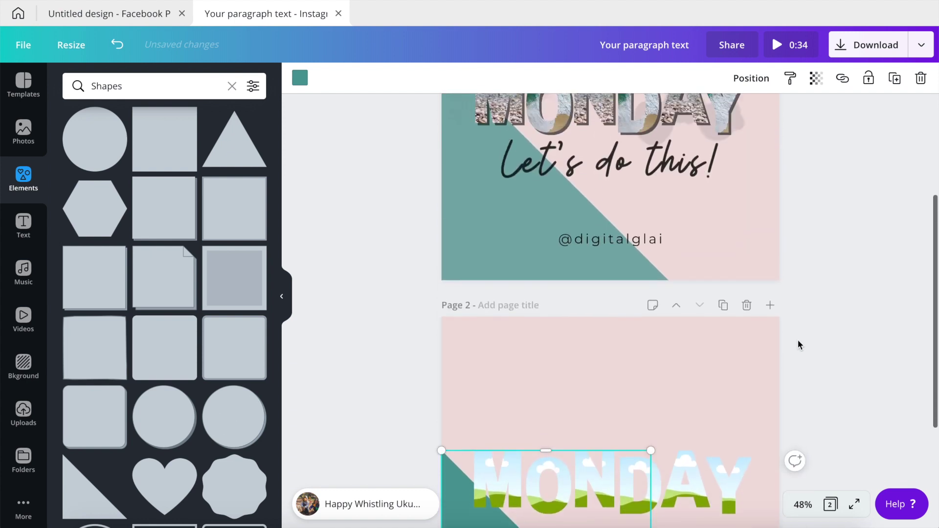
click(636, 135)
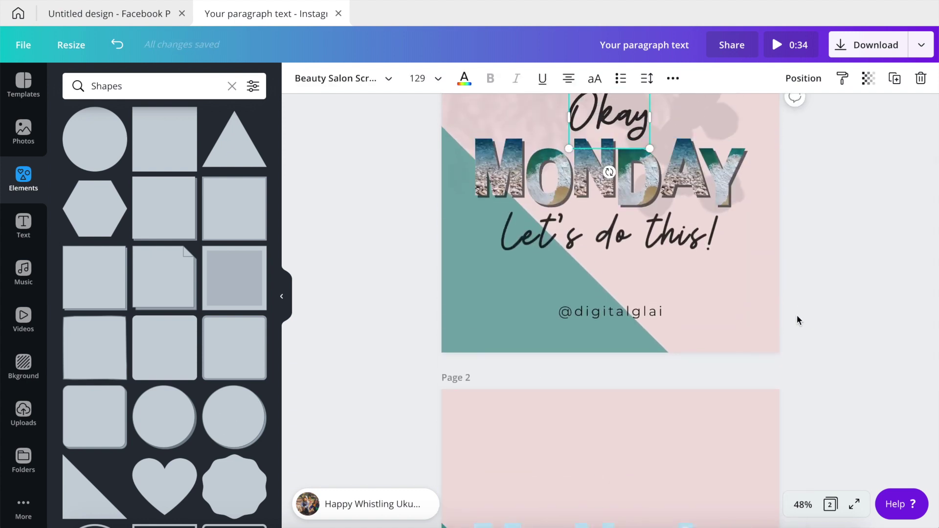
click(806, 343)
scroll(814, 339, down, 5)
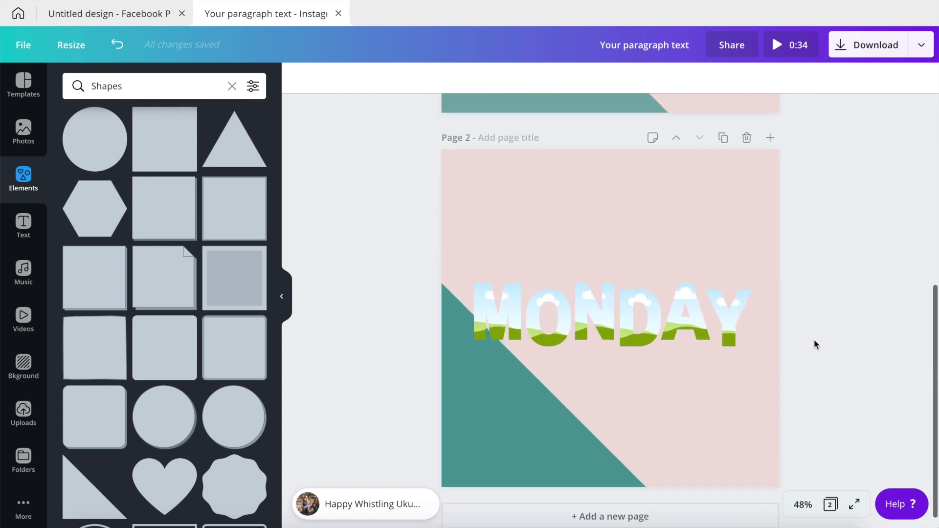
click(589, 243)
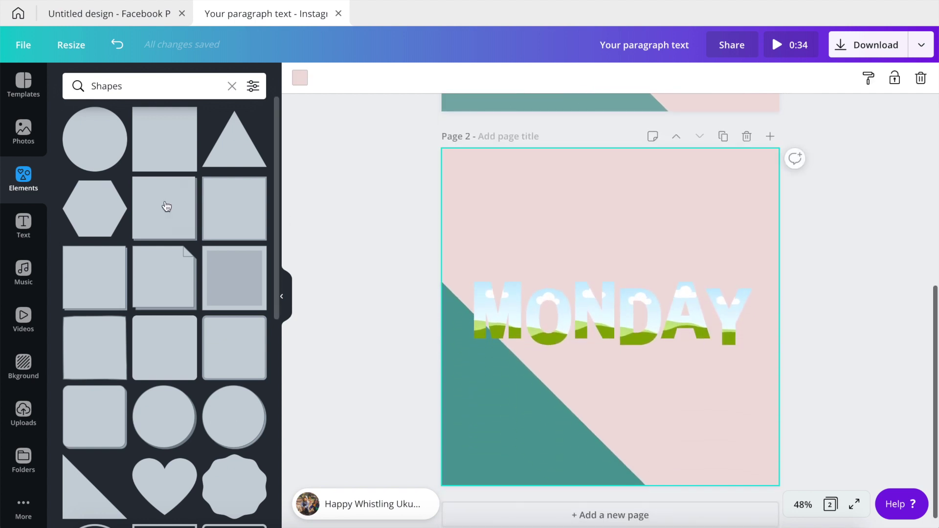
scroll(306, 255, down, 1)
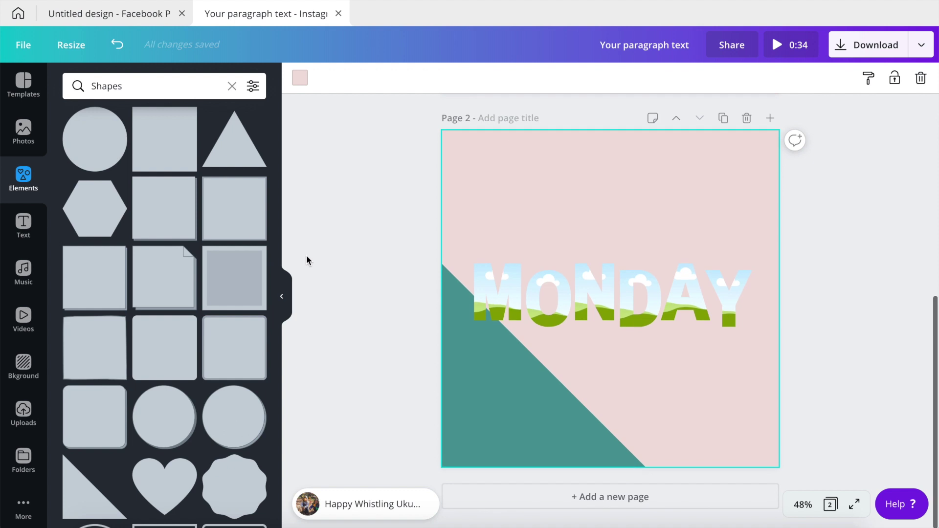
- Search the videos for BEACH and fill the M frame with the 0:29 pebble-shore clip and the O with the 0:29 foaming-wave clip
click(33, 313)
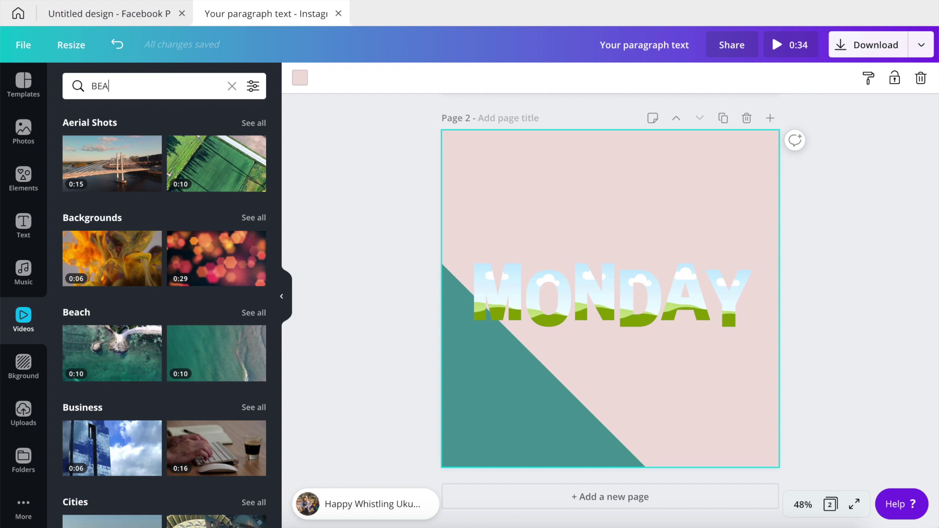
text(CH)
key(Return)
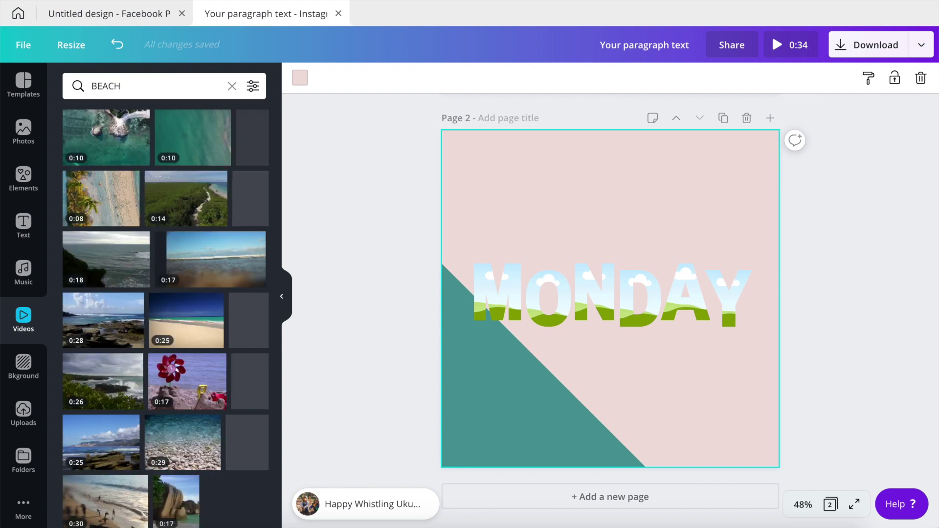
scroll(349, 205, up, 5)
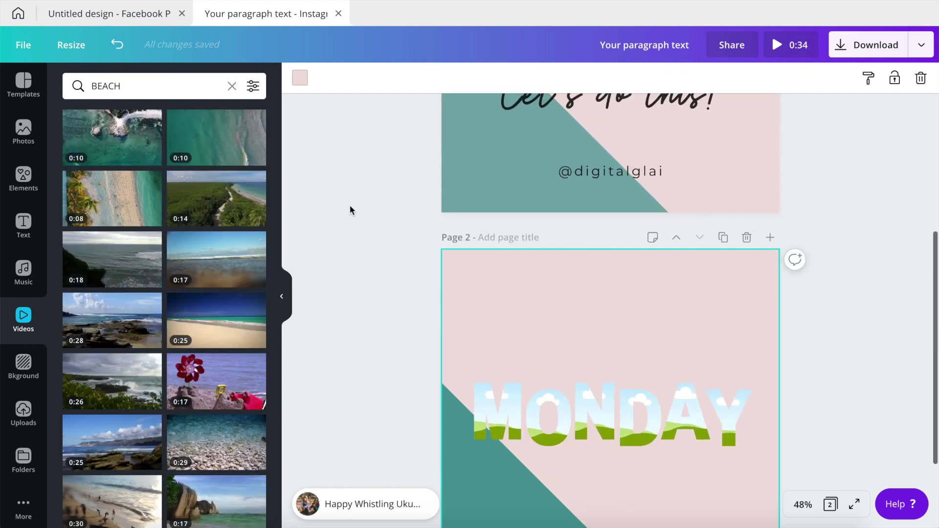
scroll(351, 204, down, 5)
scroll(208, 286, down, 5)
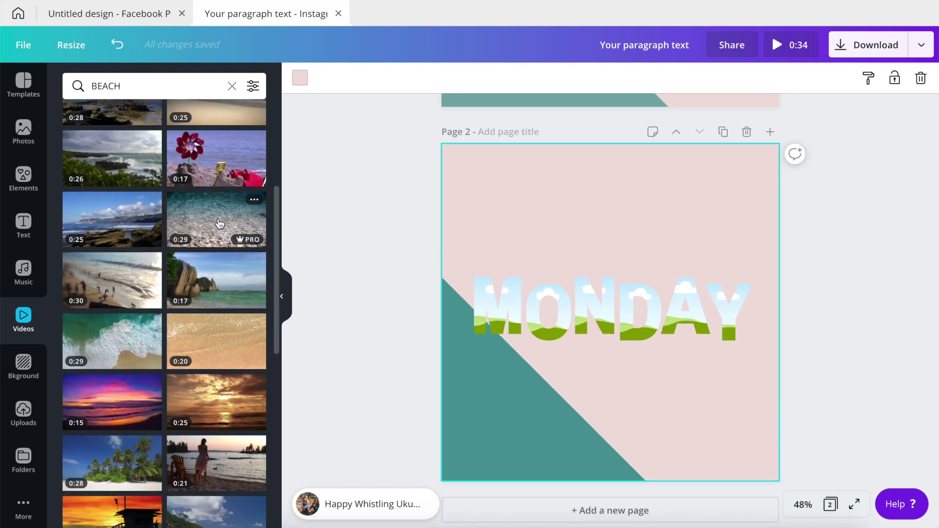
drag(204, 224, 494, 300)
drag(112, 341, 545, 306)
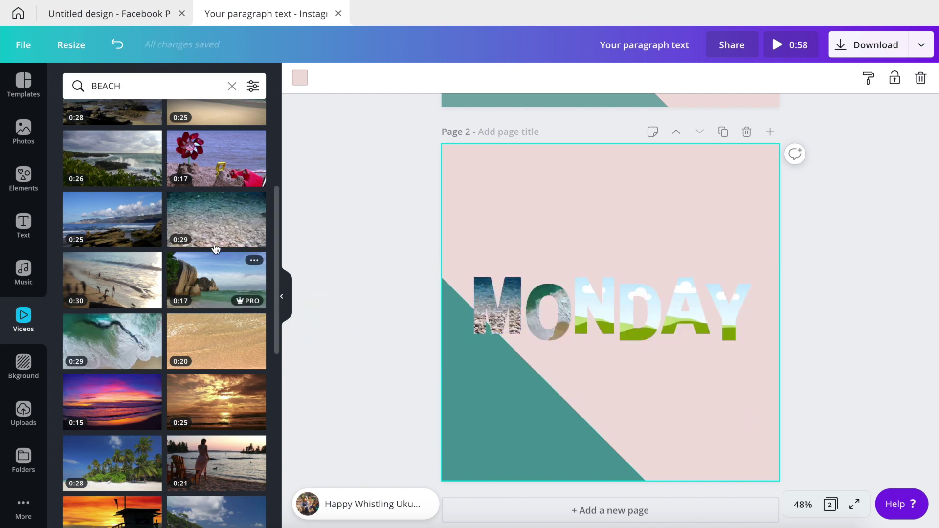
- Fill the N and A frames with the pebble-shore video and the D and Y frames with the foaming-wave video
drag(217, 230, 587, 308)
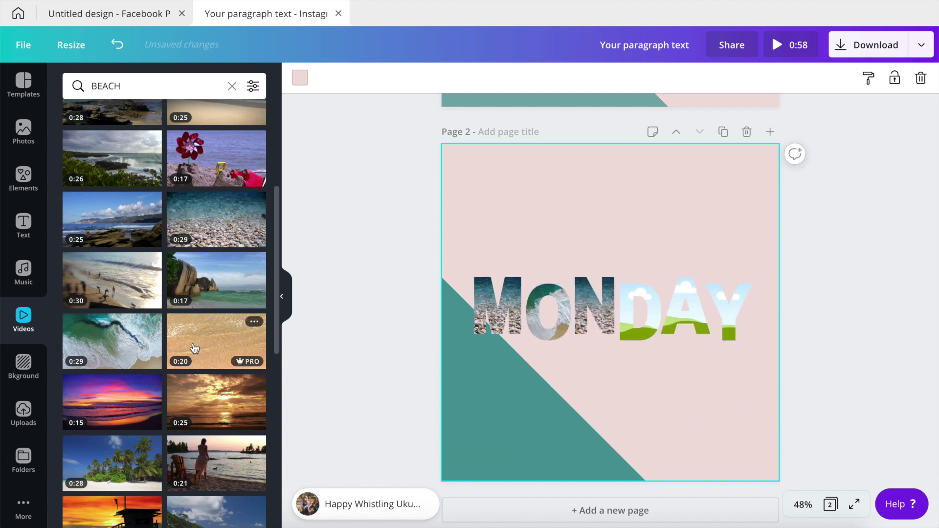
drag(104, 338, 638, 318)
drag(206, 215, 686, 296)
drag(102, 340, 721, 296)
click(847, 284)
scroll(846, 284, down, 1)
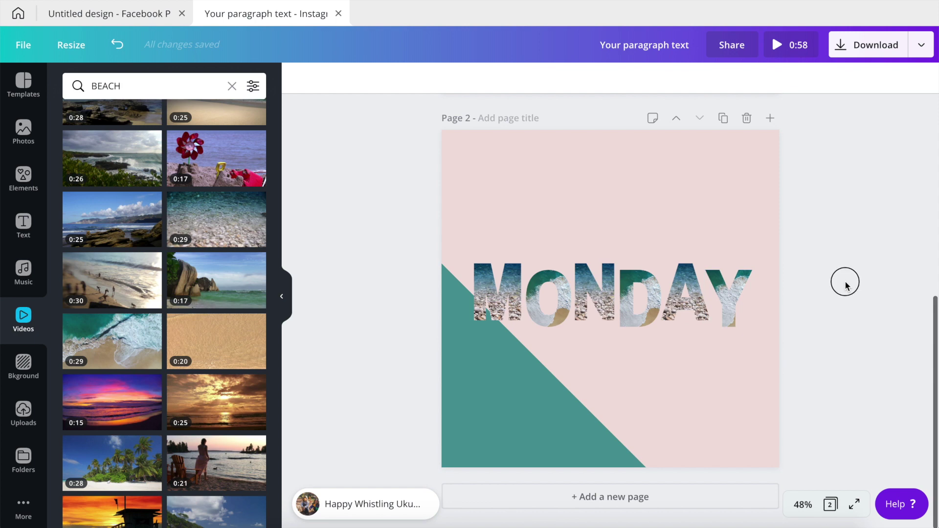
- Duplicate all six MONDAY letters on page 2 and offset the copy slightly down and to the right of the original word
click(528, 346)
scroll(528, 347, up, 1)
scroll(497, 310, up, 5)
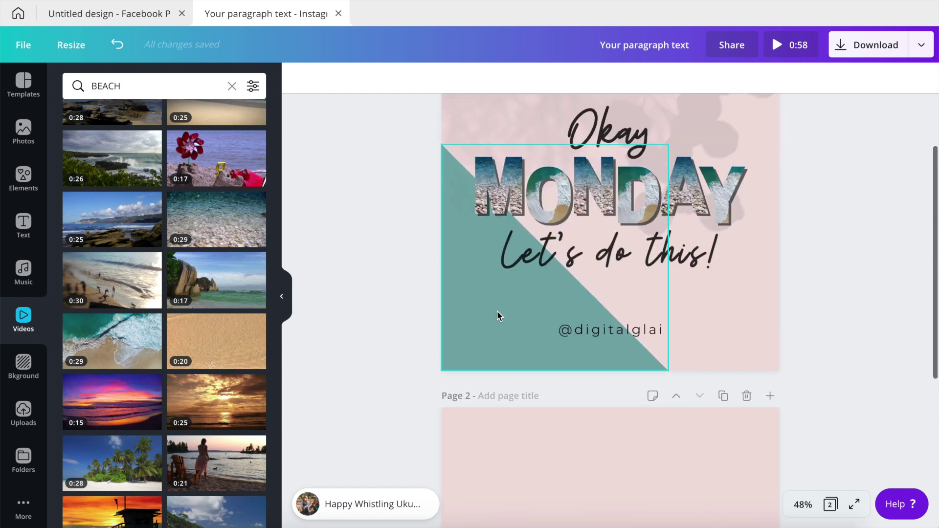
scroll(497, 310, down, 2)
scroll(497, 310, down, 5)
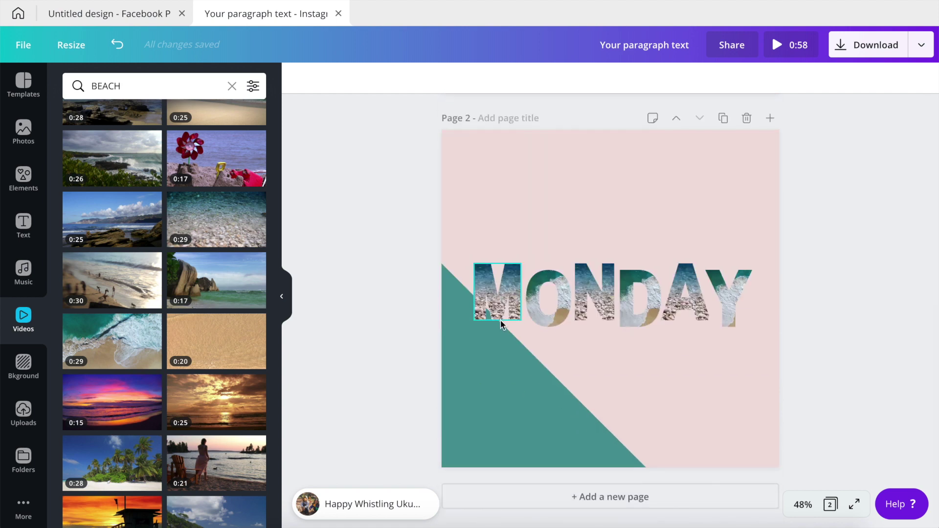
click(520, 307)
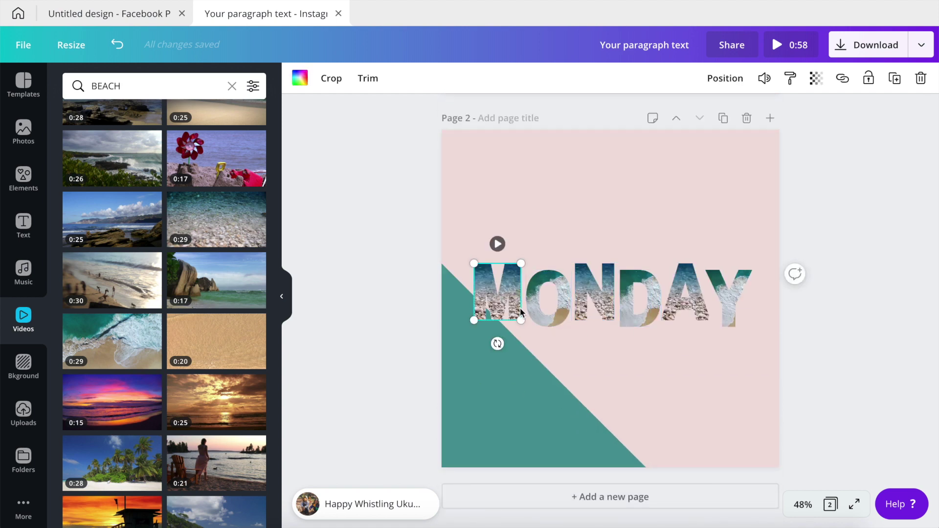
shift+click(558, 294)
shift+click(587, 286)
shift+click(636, 293)
shift+click(687, 285)
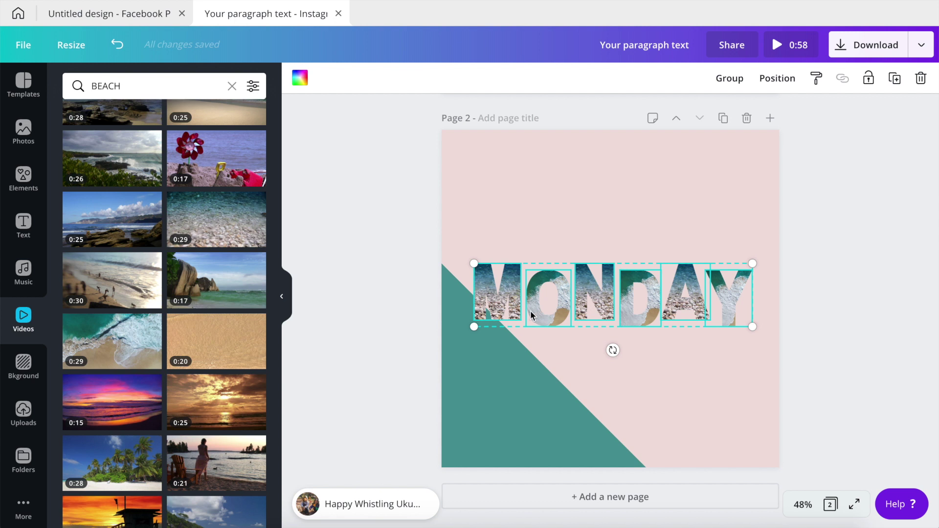
drag(530, 310, 537, 316)
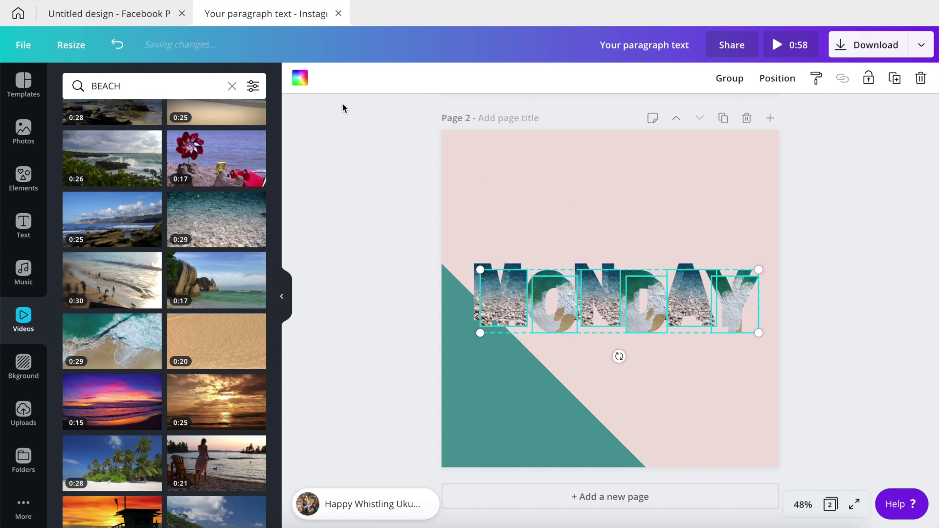
- Recolor the copied MONDAY letters with the fifth swatch, mauve gray, of the Ocean Sunset palette
click(300, 79)
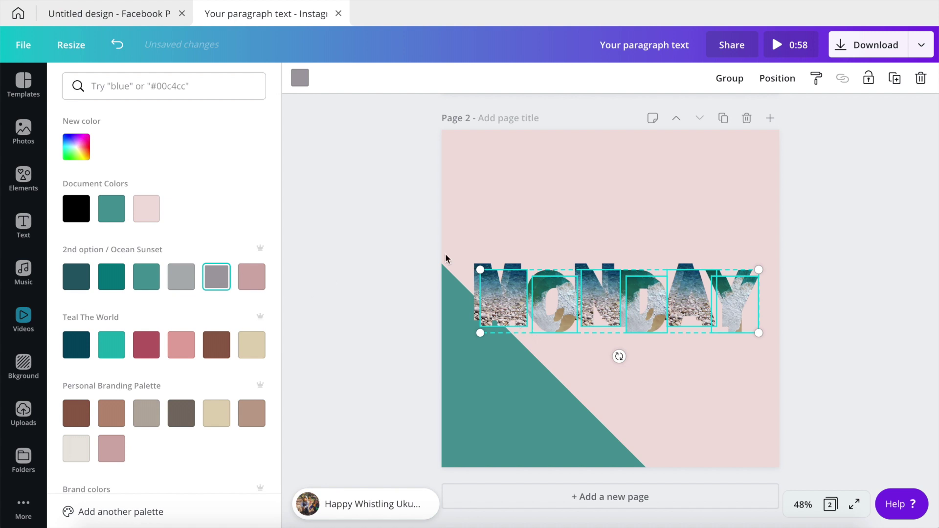
click(503, 307)
click(437, 242)
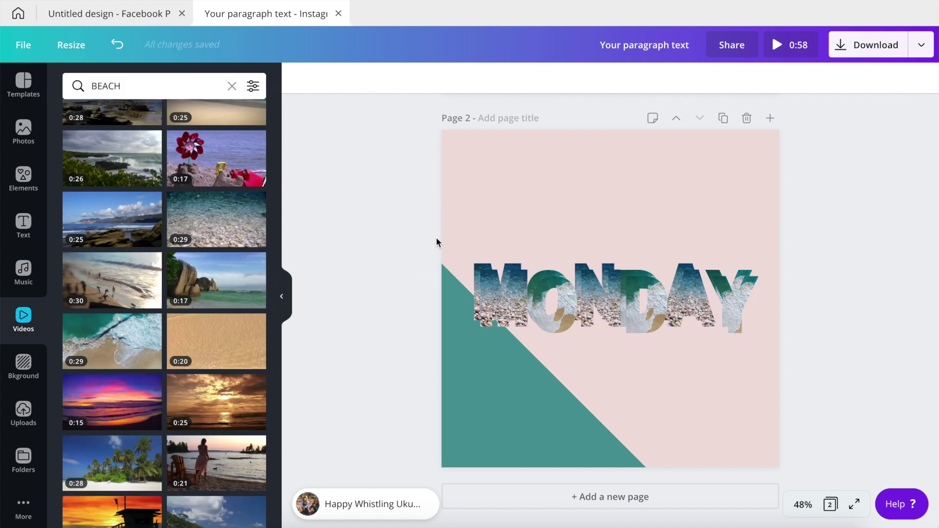
- Remove the beach video from the copied M and fill the letter with the mauve-gray document color
click(515, 309)
click(301, 79)
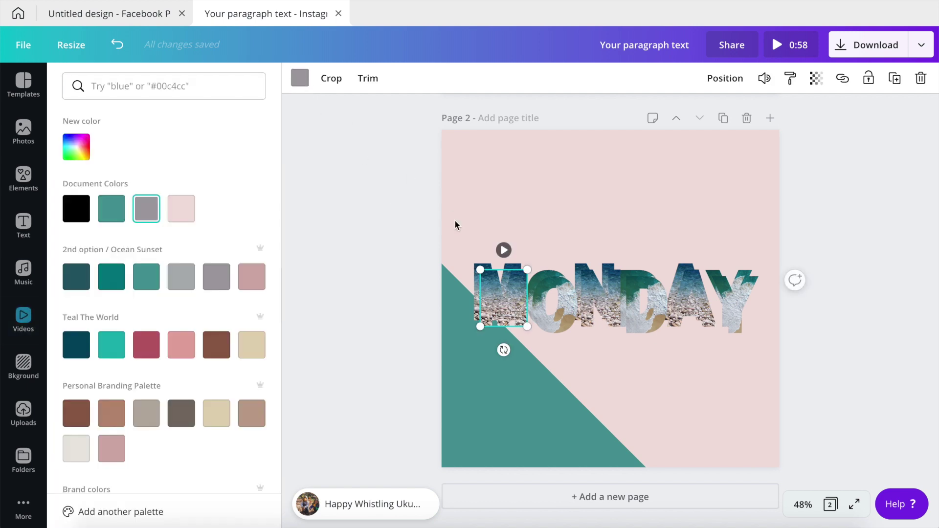
click(300, 79)
click(300, 79)
click(152, 210)
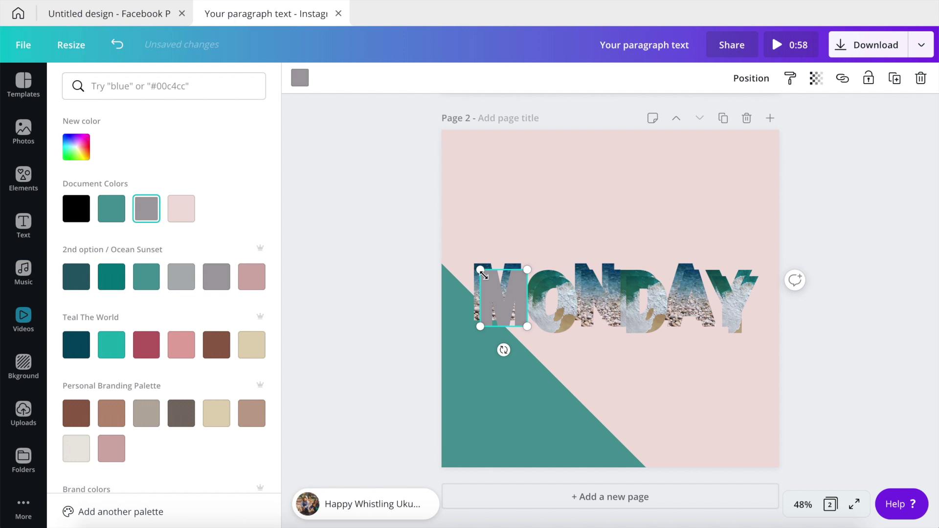
- Remove the videos from the copied O, N, D, A and Y, filling these letters with the same mauve gray
click(547, 292)
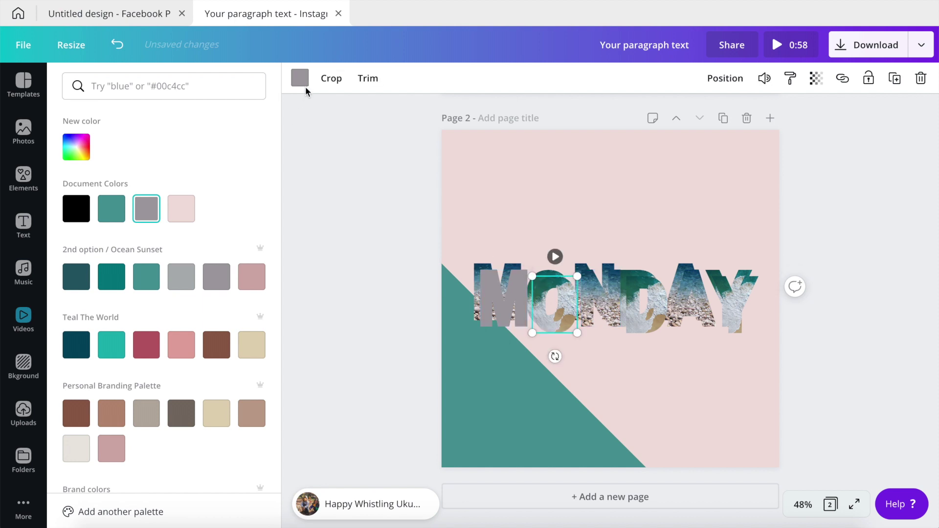
click(217, 282)
click(611, 279)
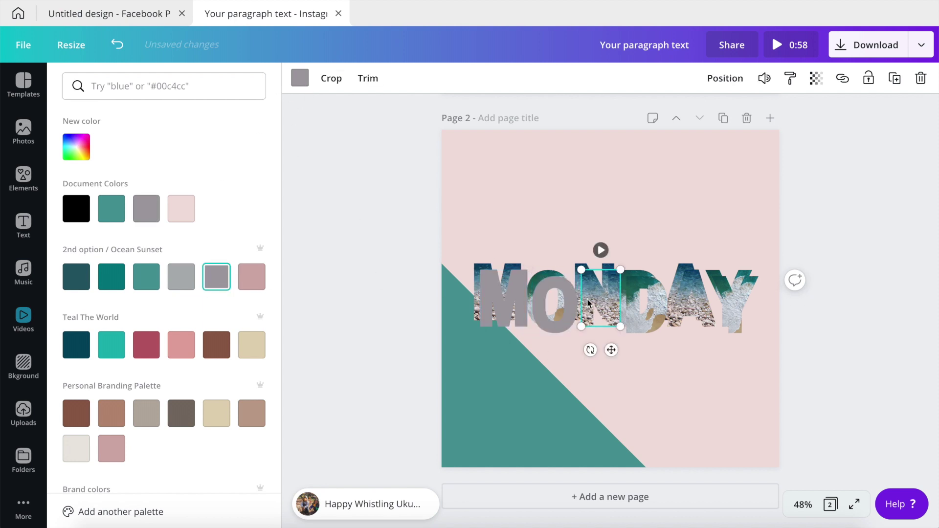
click(229, 281)
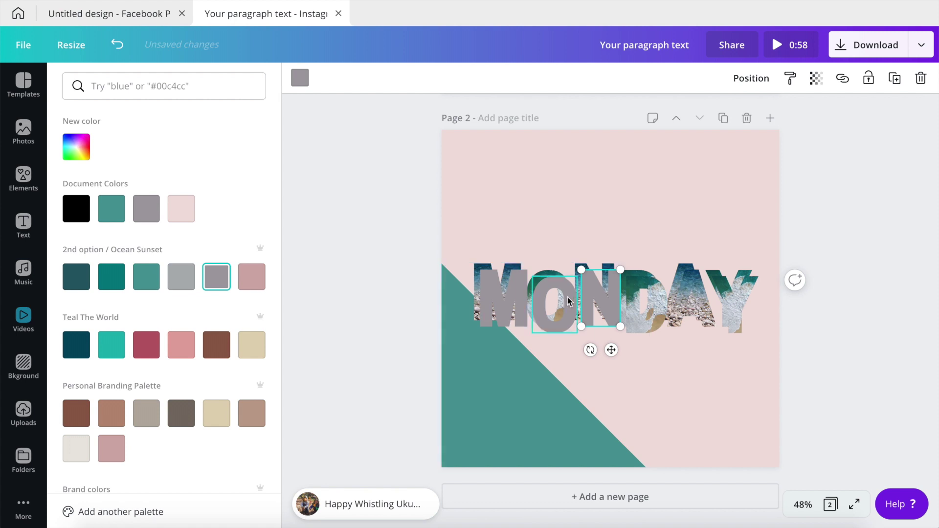
click(649, 286)
click(692, 299)
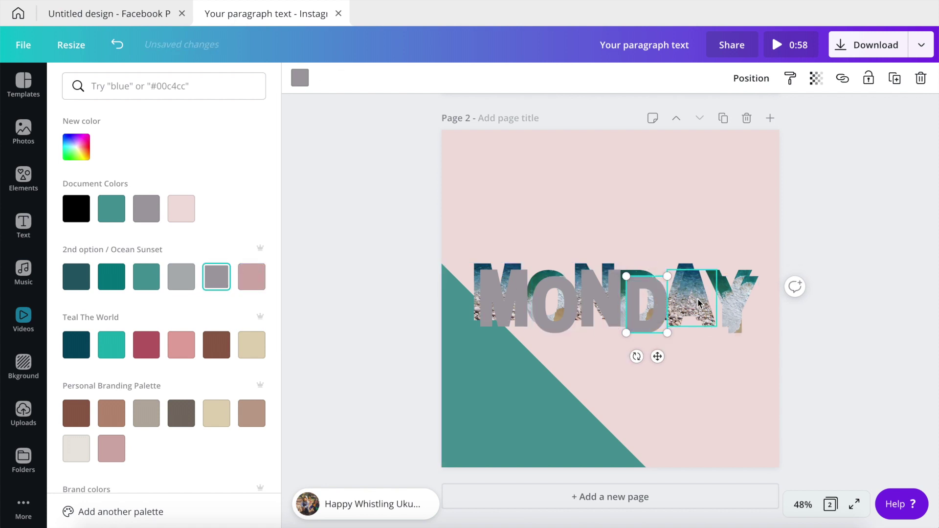
click(646, 303)
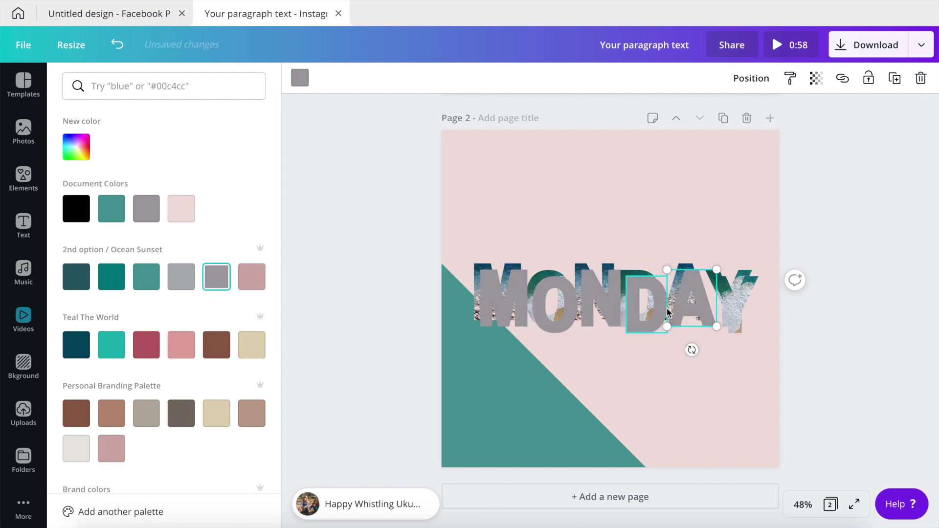
click(734, 306)
key(Delete)
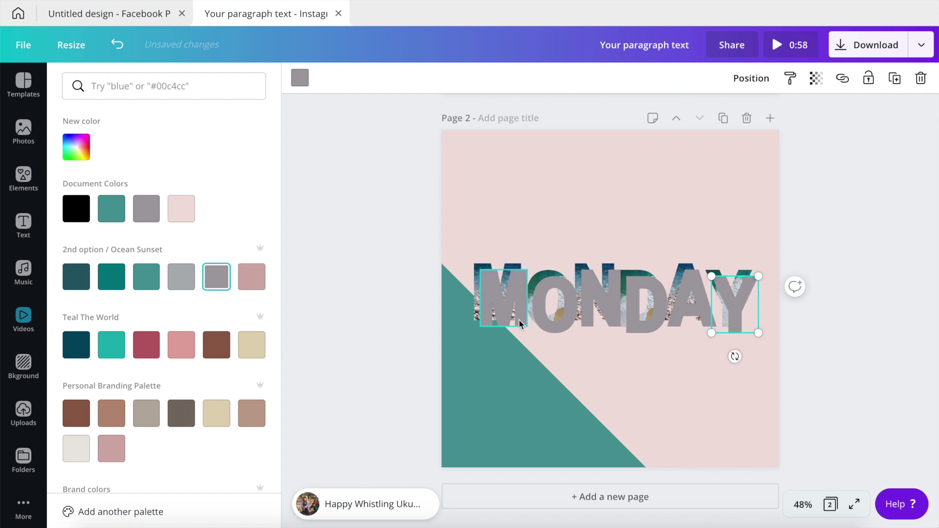
click(510, 314)
shift+click(554, 300)
shift+click(601, 299)
shift+click(644, 301)
shift+click(685, 302)
shift+click(736, 304)
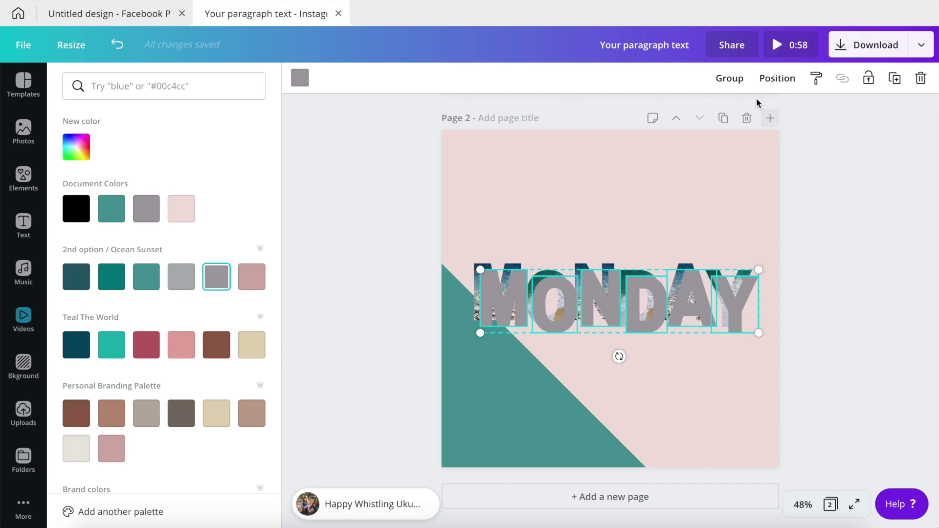
click(828, 178)
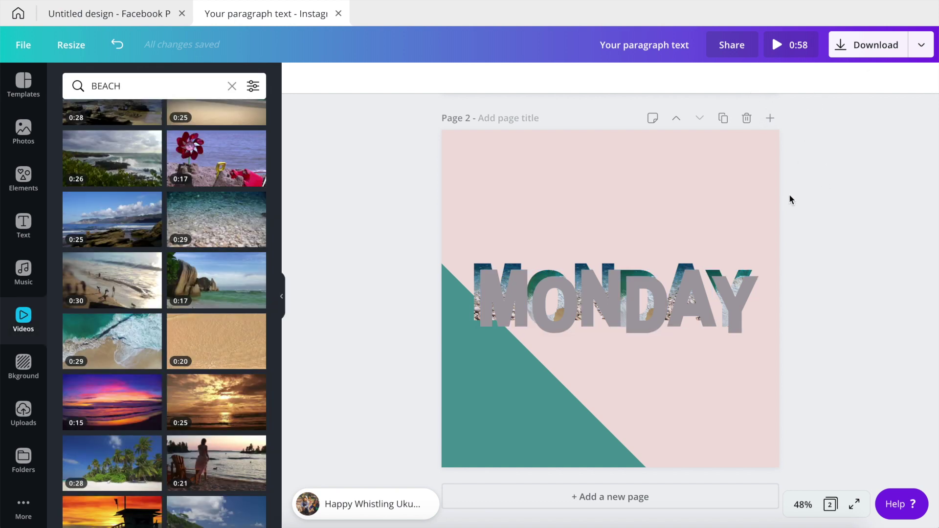
- Group the six mauve-gray letter copies and set the group's transparency to 58
drag(794, 286, 610, 302)
shift+click(609, 303)
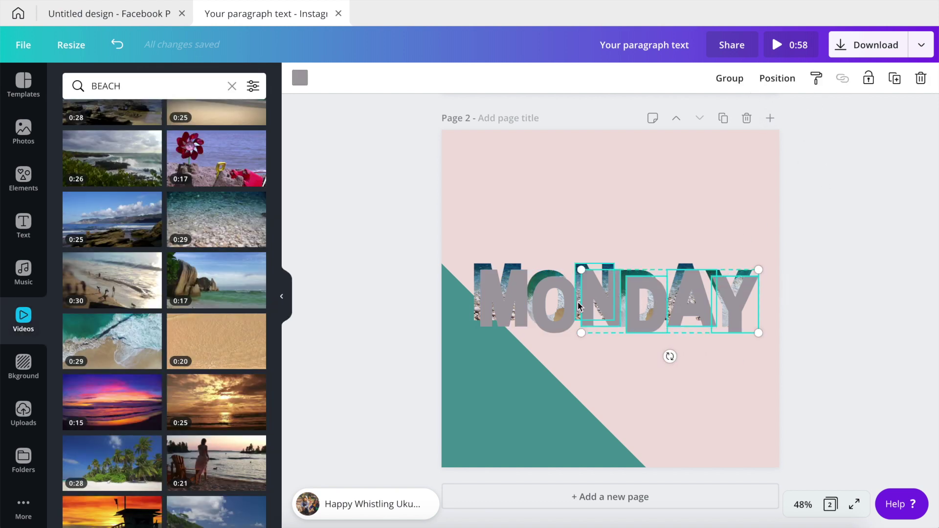
shift+click(514, 298)
shift+click(553, 303)
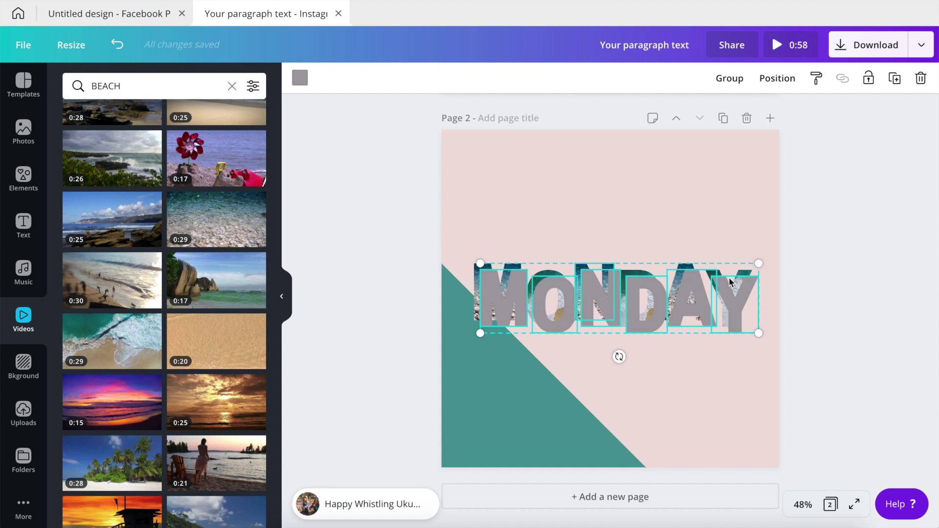
key(ctrl+g)
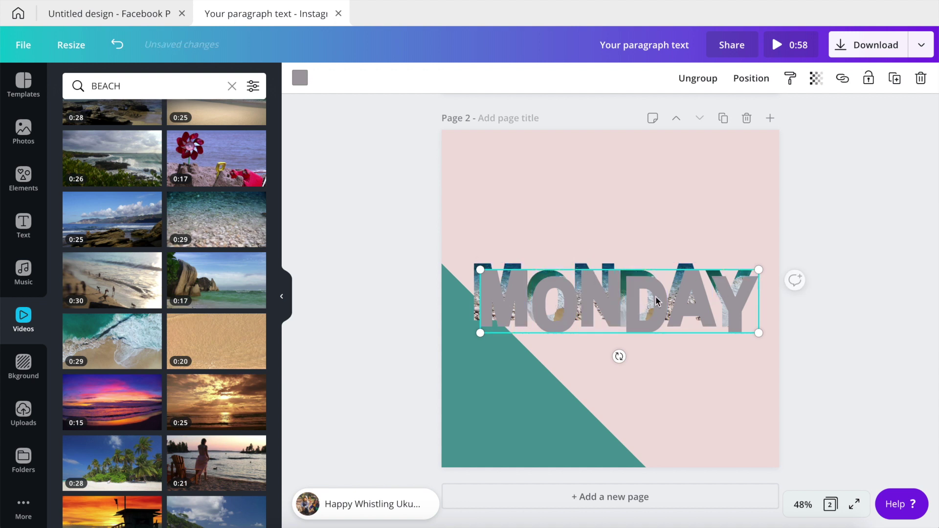
click(822, 80)
drag(761, 113, 744, 113)
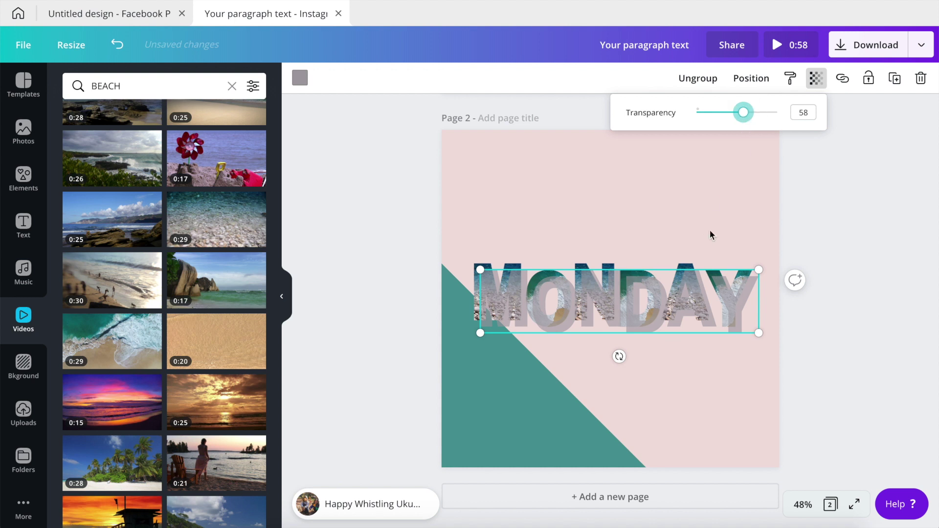
- Send the gray letter group behind the video letters and nudge it slightly up and left to form a tight shadow
click(752, 78)
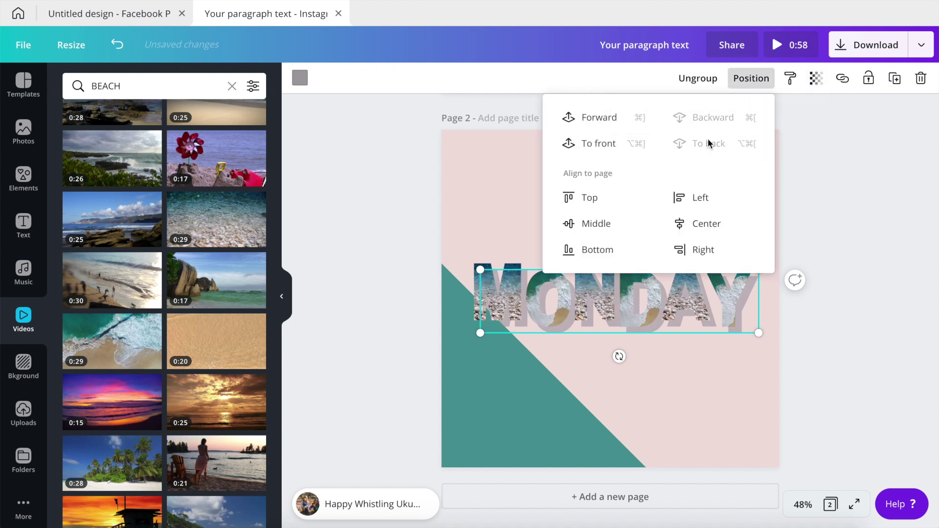
click(824, 223)
click(743, 332)
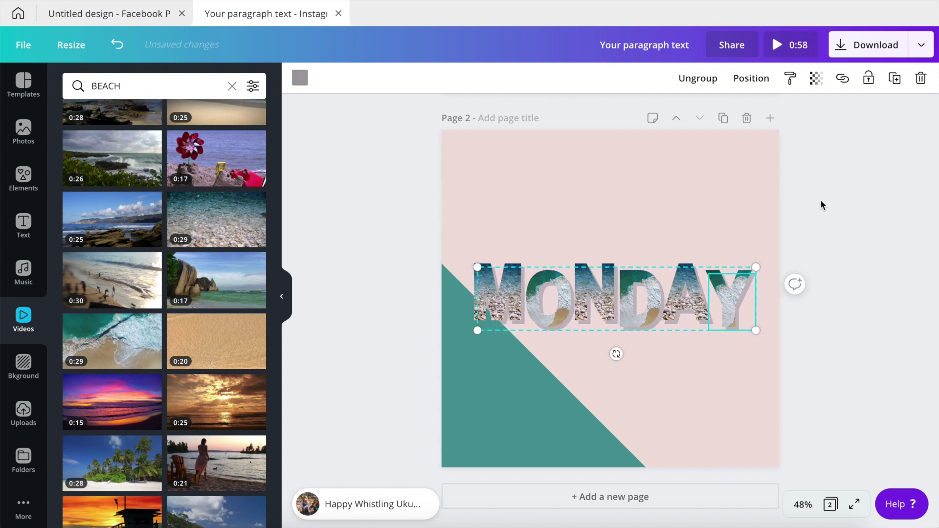
- Set the gray shadow group's transparency to 77
click(816, 78)
drag(749, 113, 761, 115)
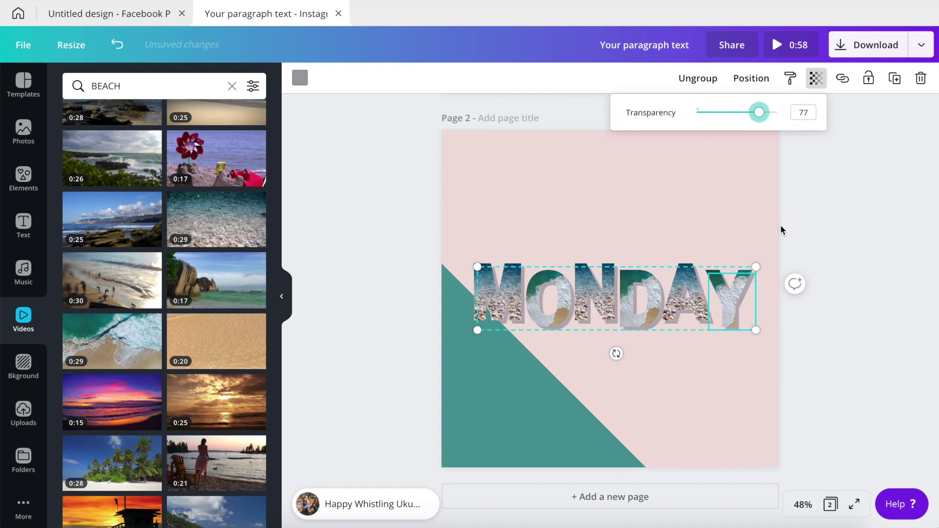
- Send the teal triangle on page 2 to the back, behind the MONDAY letters and their shadow
click(499, 436)
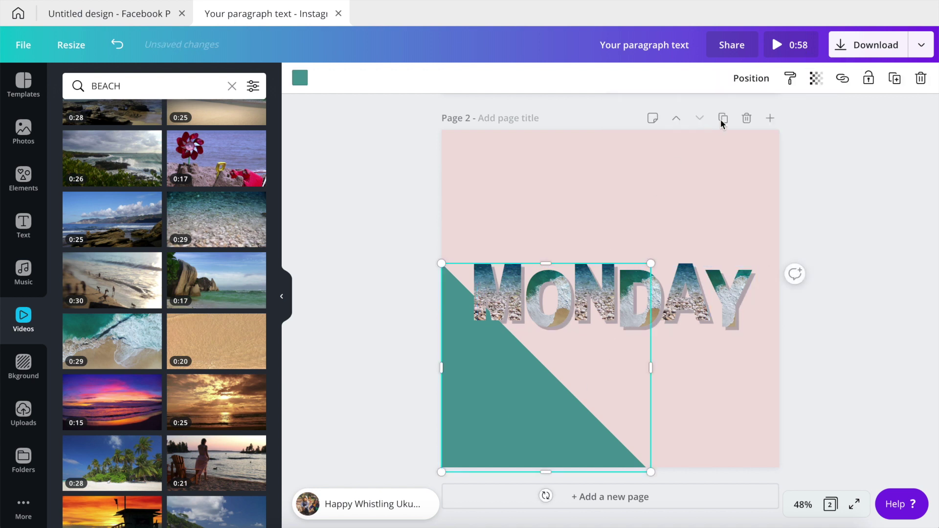
click(751, 78)
click(714, 144)
click(809, 323)
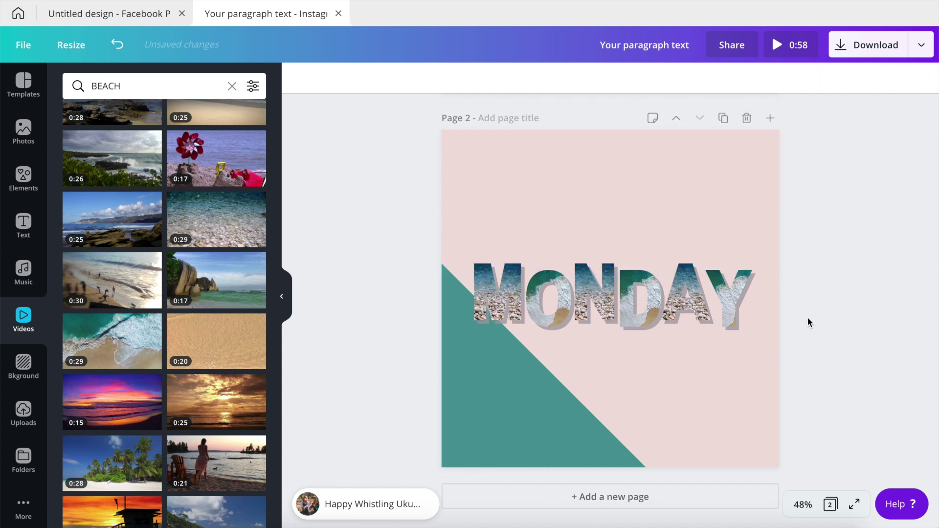
- Set the teal triangle's transparency to 80
click(499, 424)
click(816, 79)
mouse_move(767, 114)
mouse_down()
mouse_move(732, 113)
mouse_move(760, 121)
mouse_up()
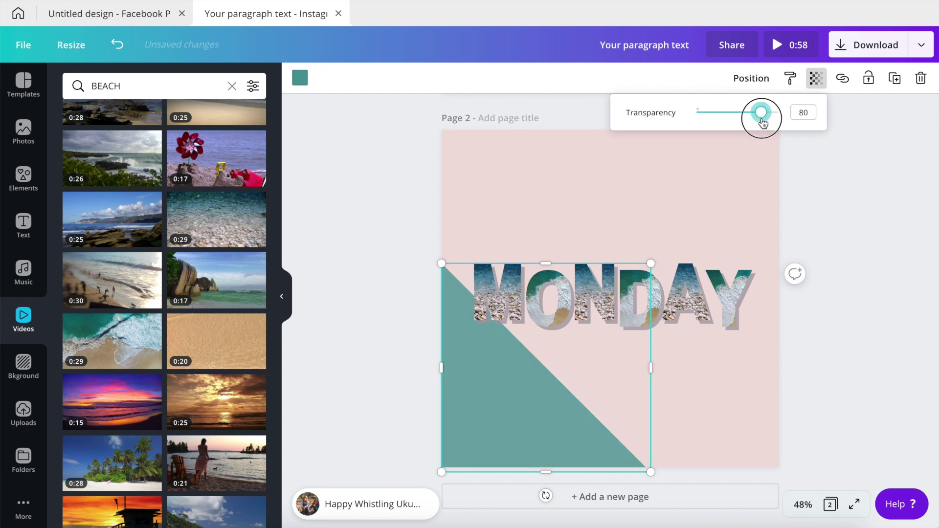
click(826, 215)
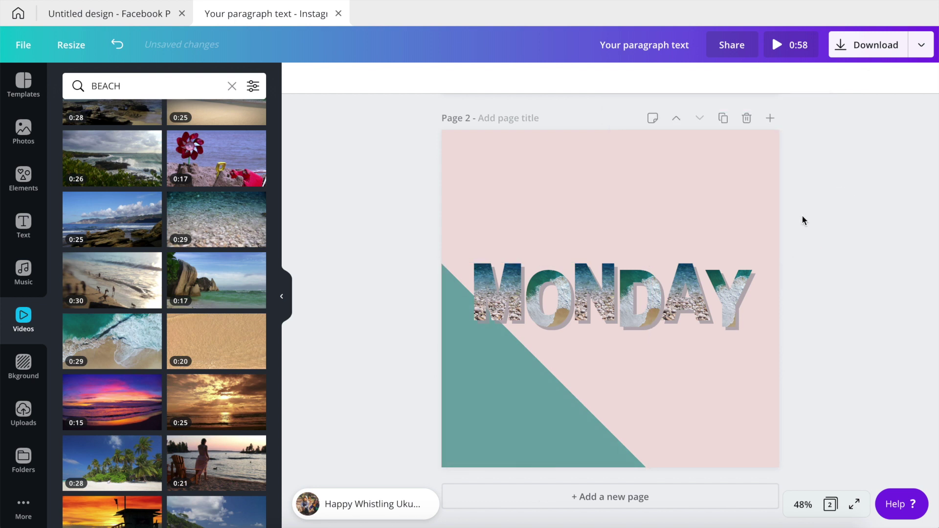
- Add the text "Okay" to page 2 in the same script font as the "Let's do this!" text on page 1
scroll(803, 217, up, 5)
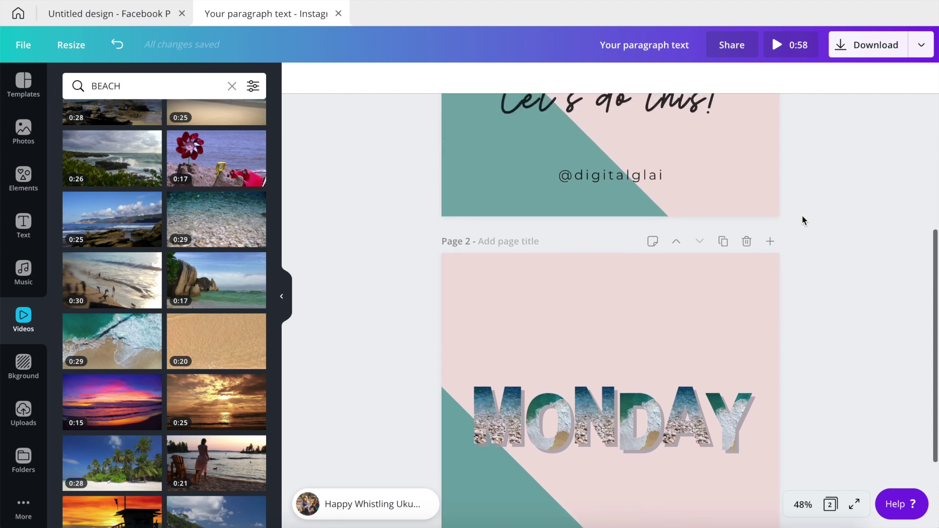
click(705, 242)
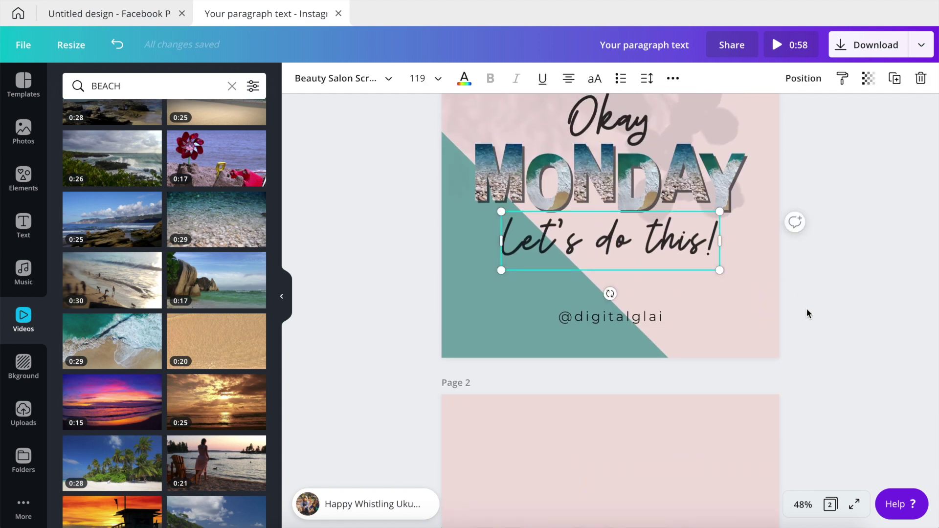
scroll(806, 309, down, 4)
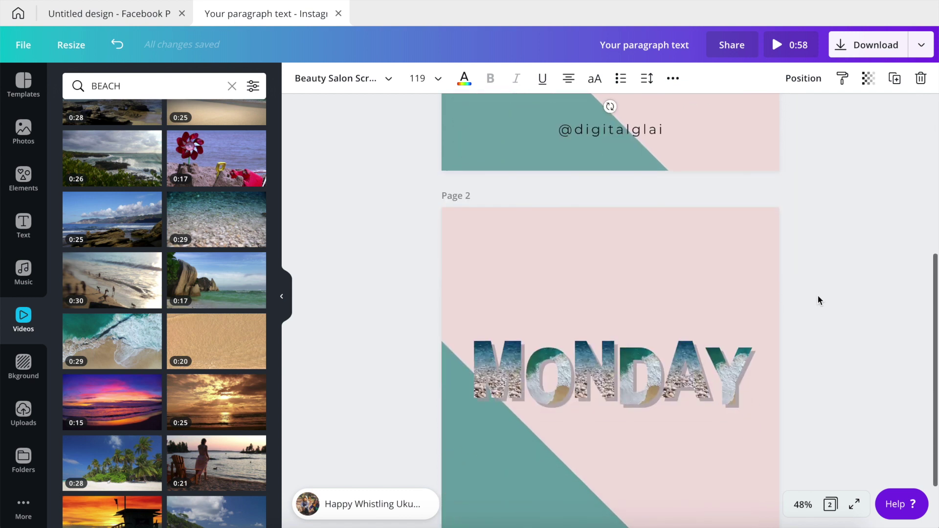
key(t)
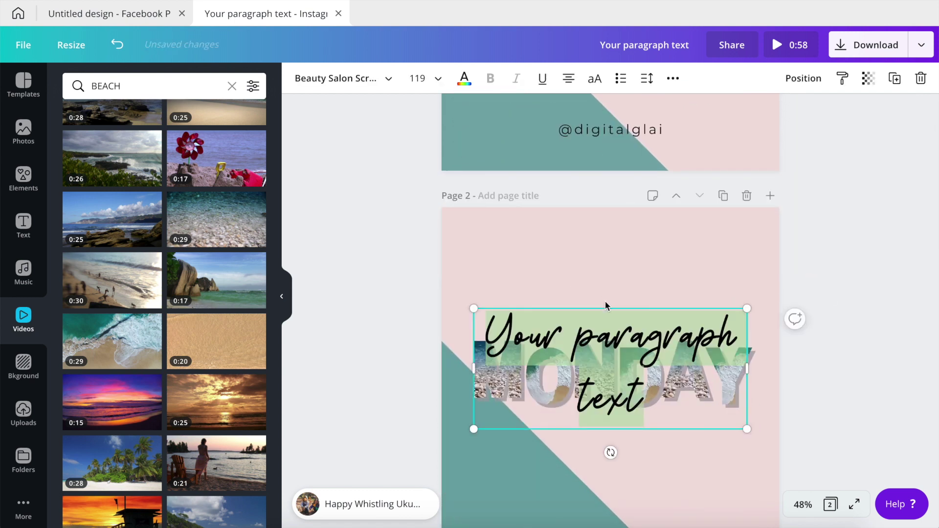
text(P)
key(BackSpace)
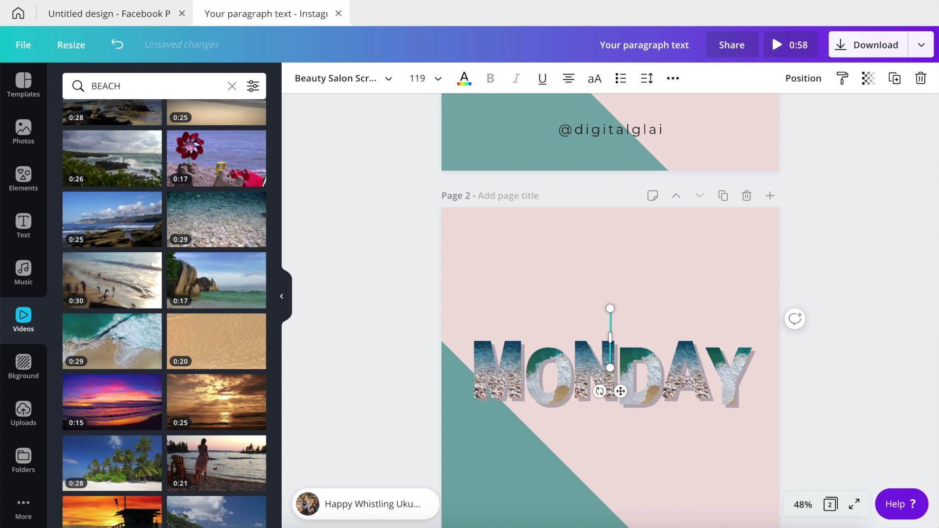
text(OKAY)
key(BackSpace)
key(BackSpace)
key(BackSpace)
text(la)
key(BackSpace)
text(kay)
key(BackSpace)
key(BackSpace)
key(BackSpace)
key(BackSpace)
text(kay)
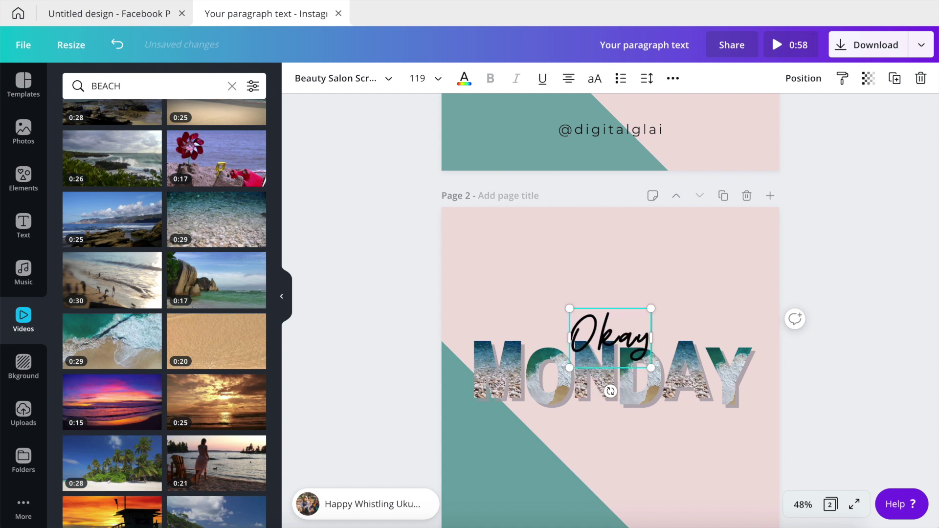
- Enlarge the "Okay" text to about size 154 and place it centred just above MONDAY
drag(651, 309, 676, 291)
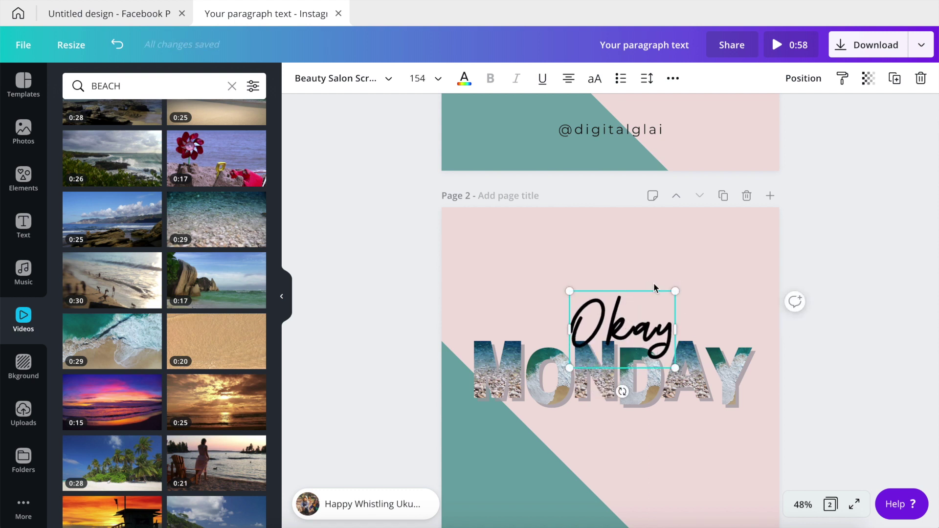
drag(640, 283, 639, 265)
scroll(630, 398, down, 2)
- Add a second script text reading "Let's do this!" to page 2
click(630, 398)
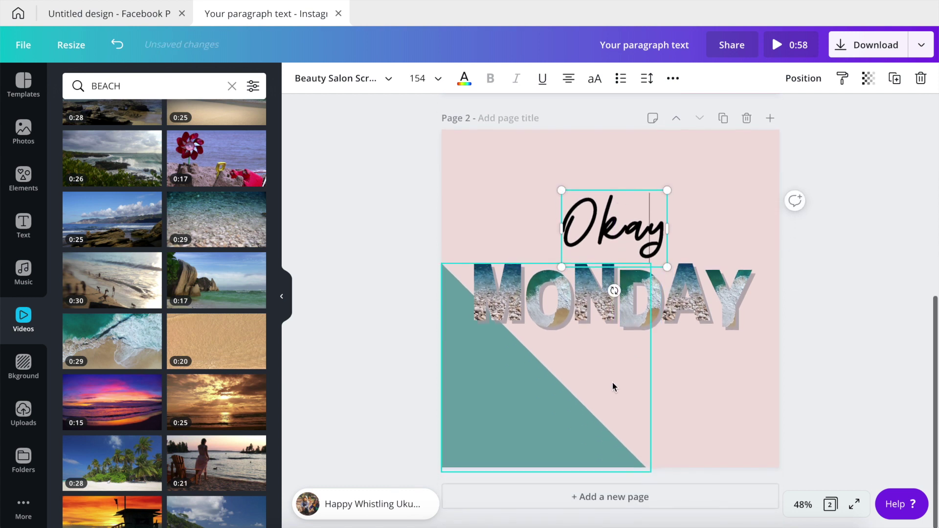
text(tLet's)
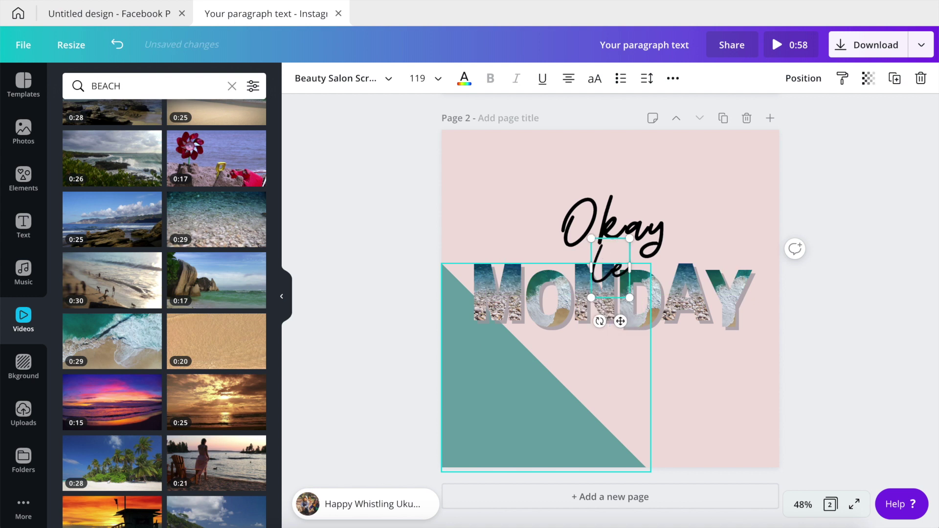
text( do)
key(BackSpace)
text(o this!)
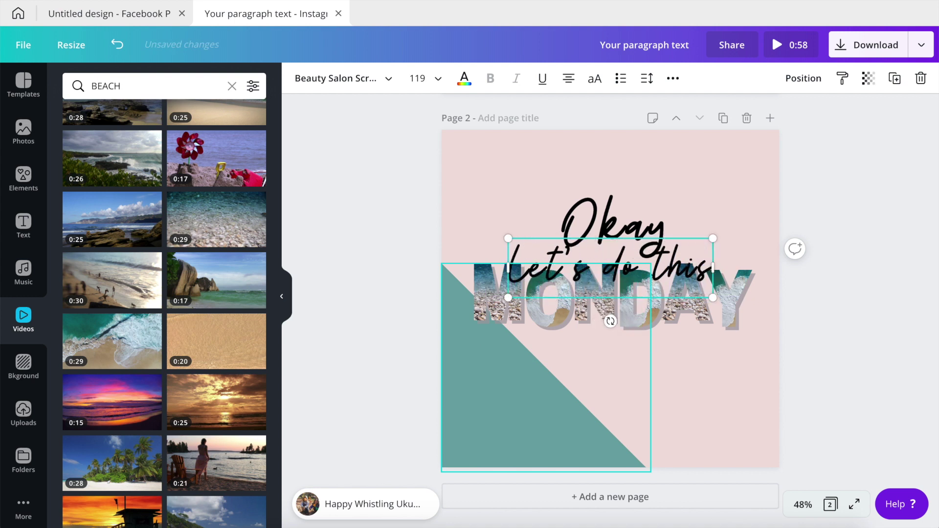
key(Escape)
key(Escape)
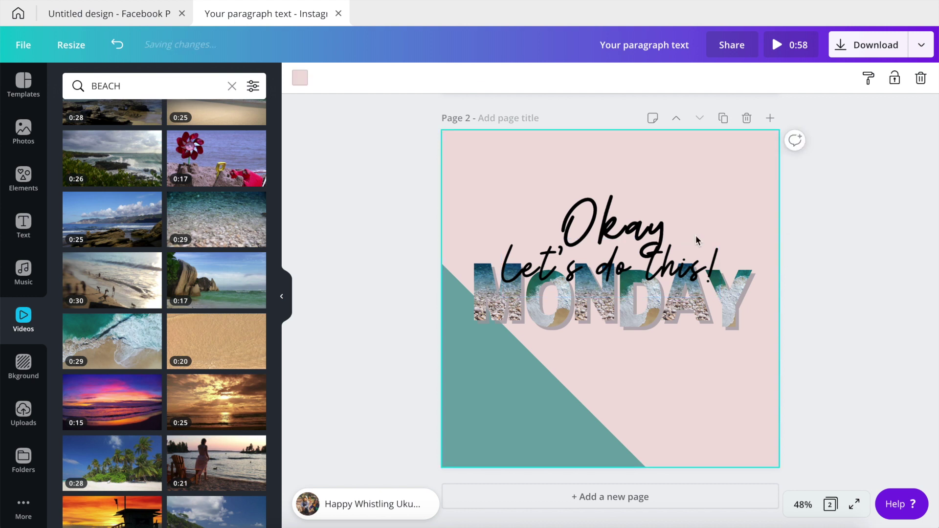
- Move the "Let's do this!" text straight down so it sits centred below MONDAY
click(636, 290)
click(636, 291)
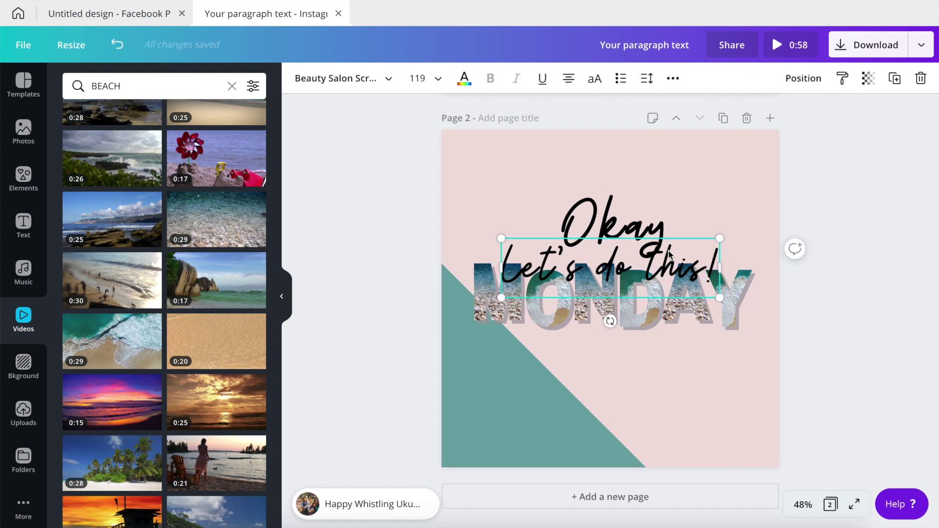
click(685, 248)
click(697, 241)
click(534, 238)
click(535, 239)
click(540, 248)
drag(694, 237, 694, 338)
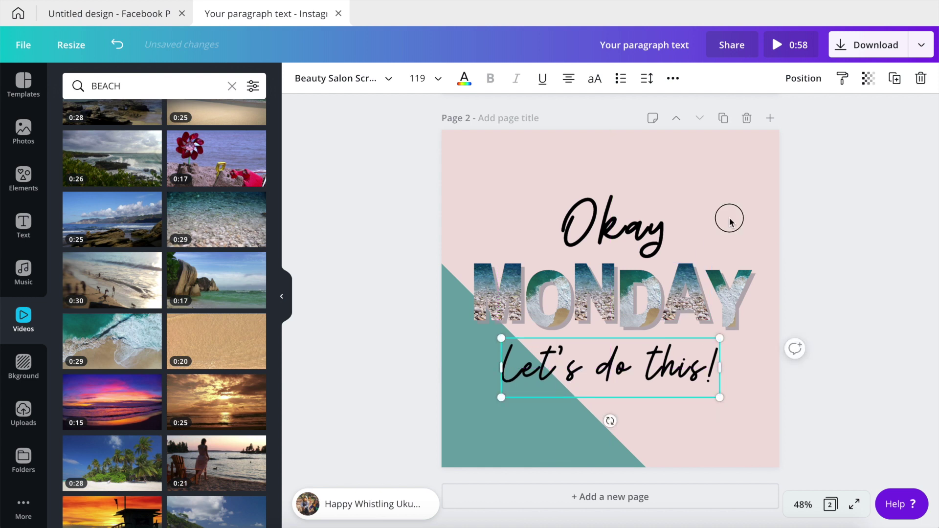
click(729, 221)
click(697, 376)
click(821, 231)
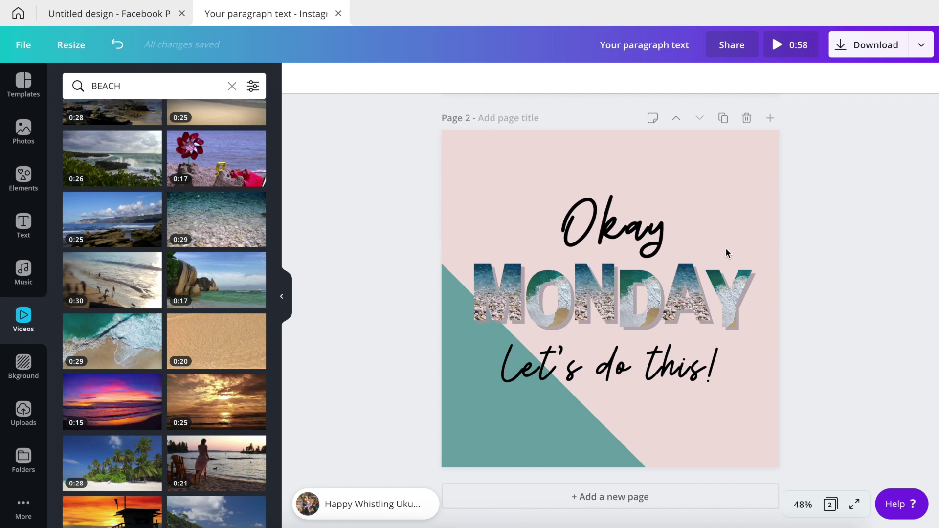
- Search the elements for "shadow", add the leafy branch shadow graphic to page 2 and align it with the page's upper-left corner
scroll(726, 253, up, 5)
click(691, 224)
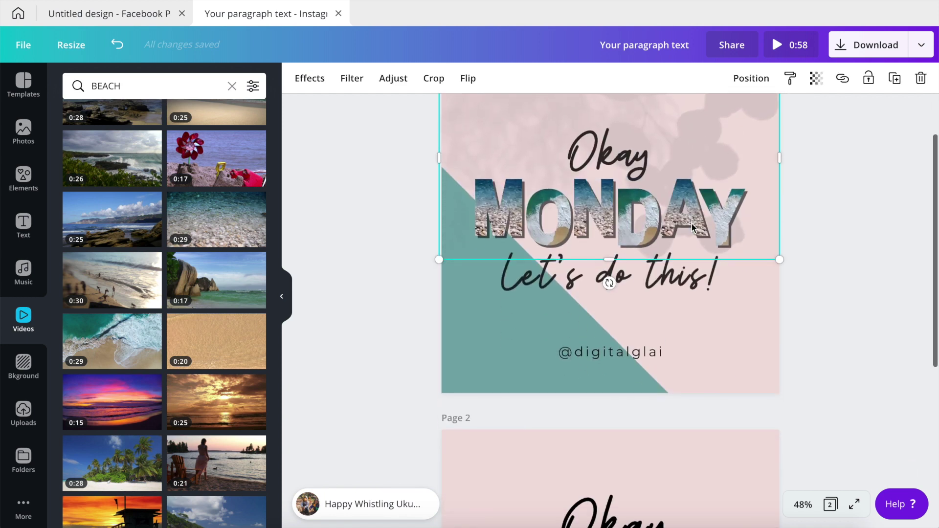
scroll(692, 224, down, 5)
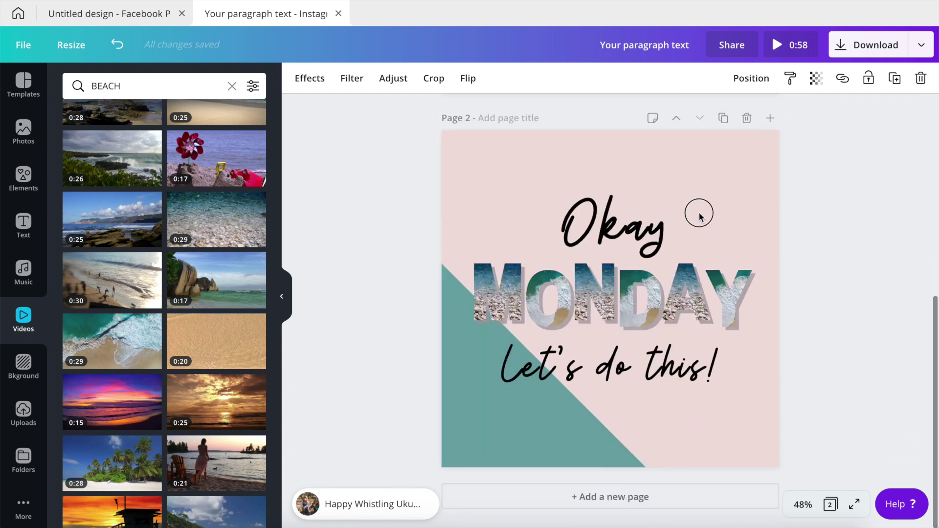
click(699, 215)
click(28, 142)
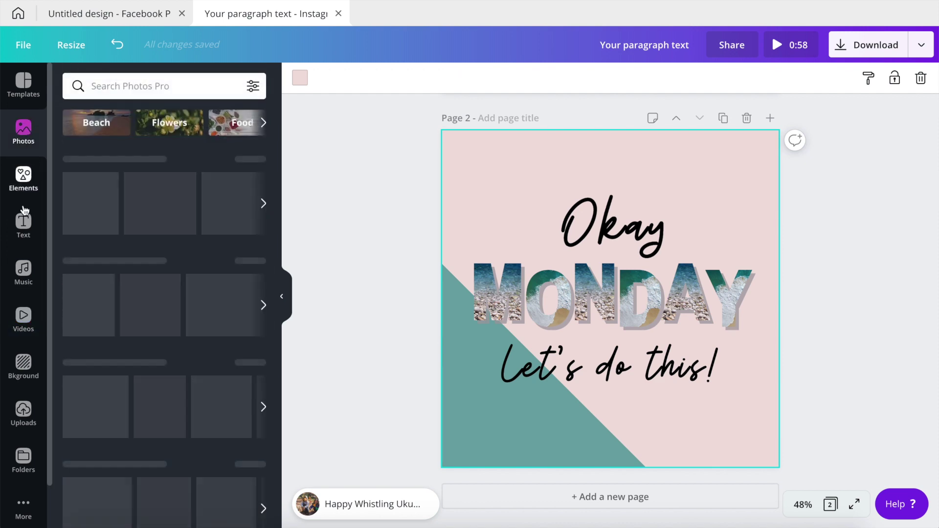
click(22, 181)
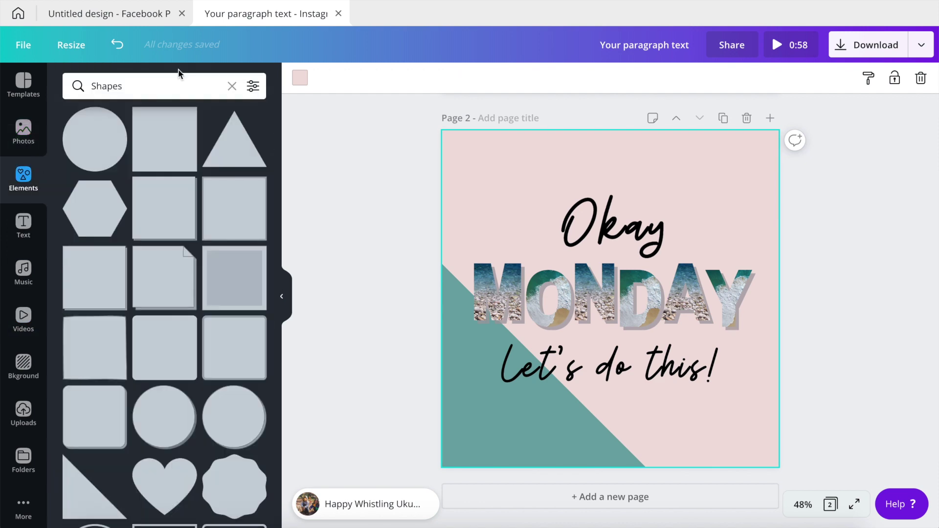
click(232, 86)
text(shadow)
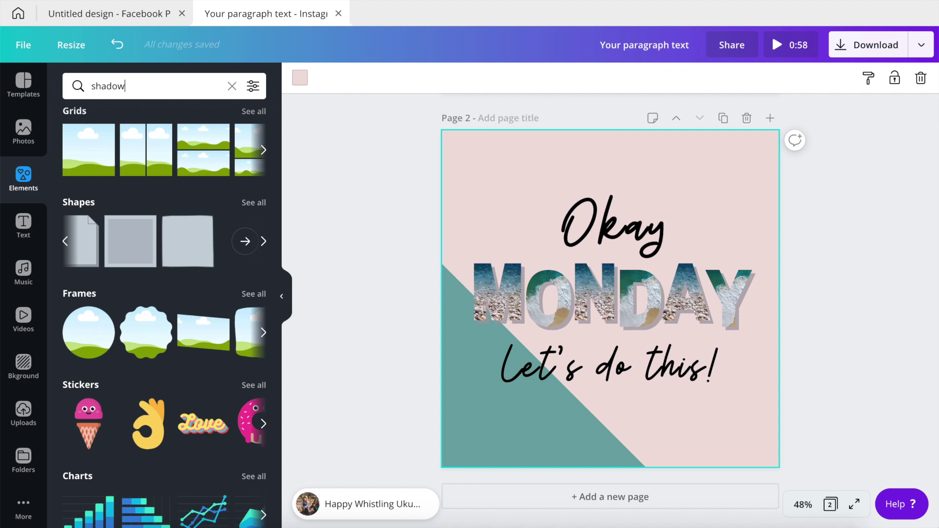
key(Return)
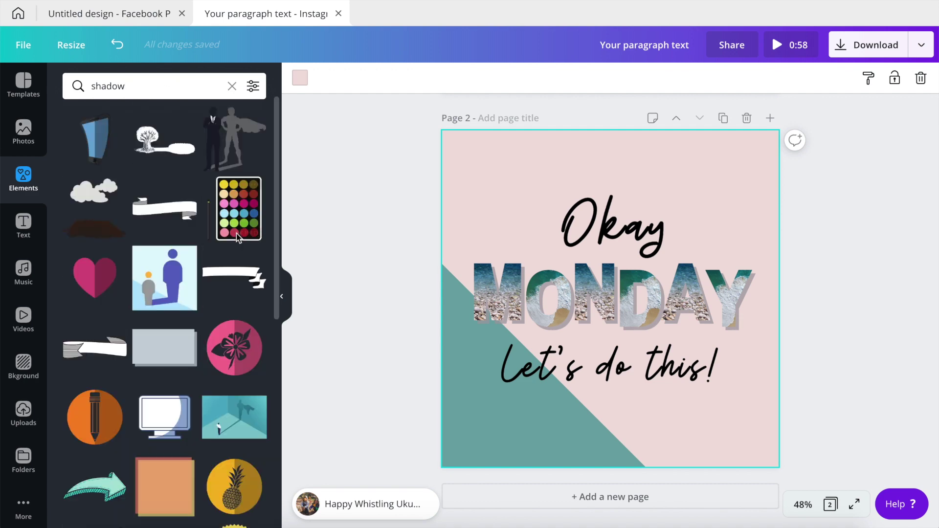
scroll(213, 243, down, 9)
scroll(213, 243, down, 10)
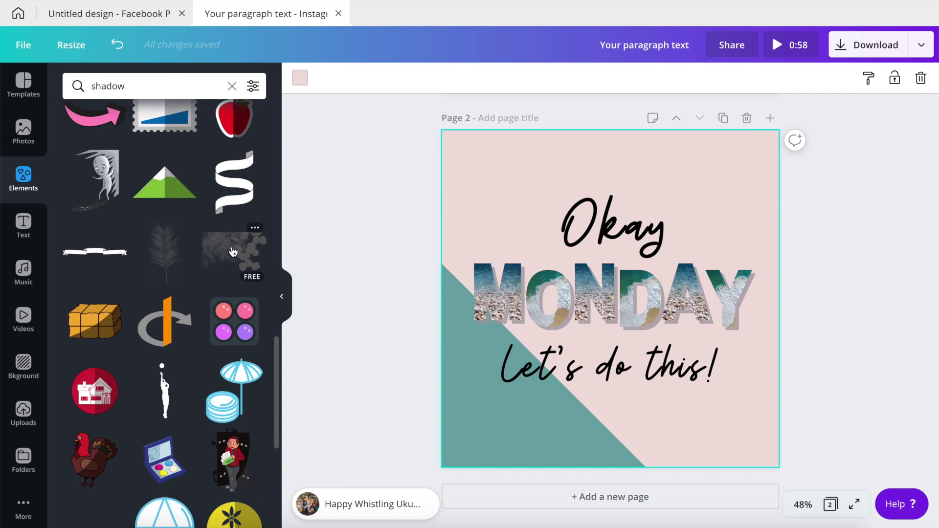
click(233, 252)
drag(540, 213, 538, 170)
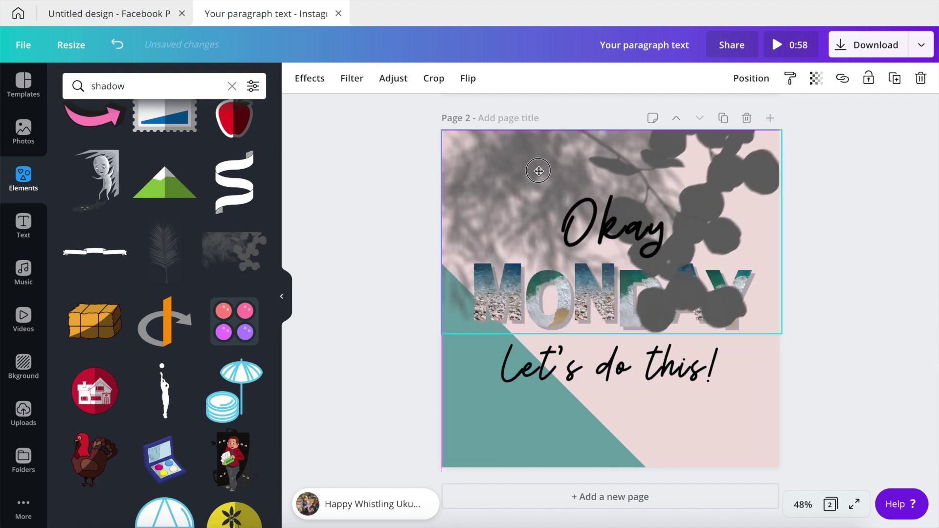
- Set the leafy branch shadow's transparency to 15 and send it behind the other elements
click(814, 79)
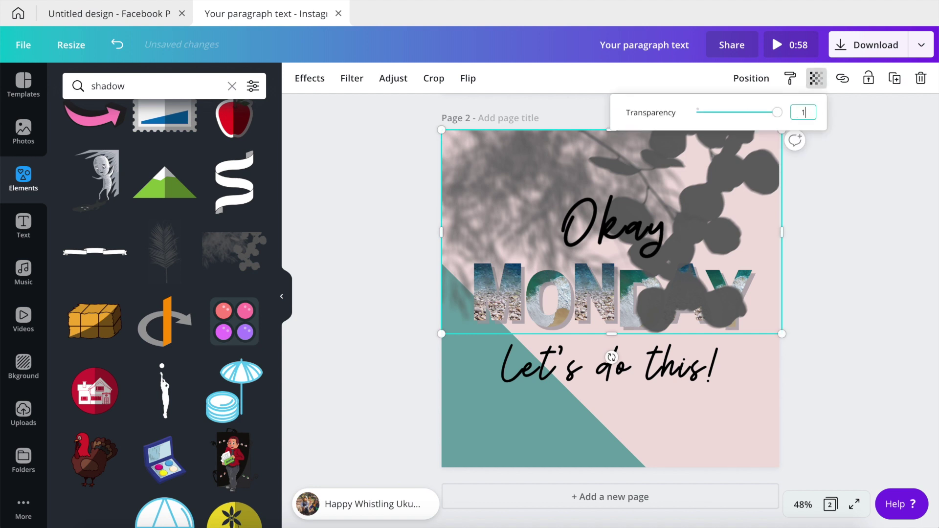
text(15)
key(Return)
click(824, 213)
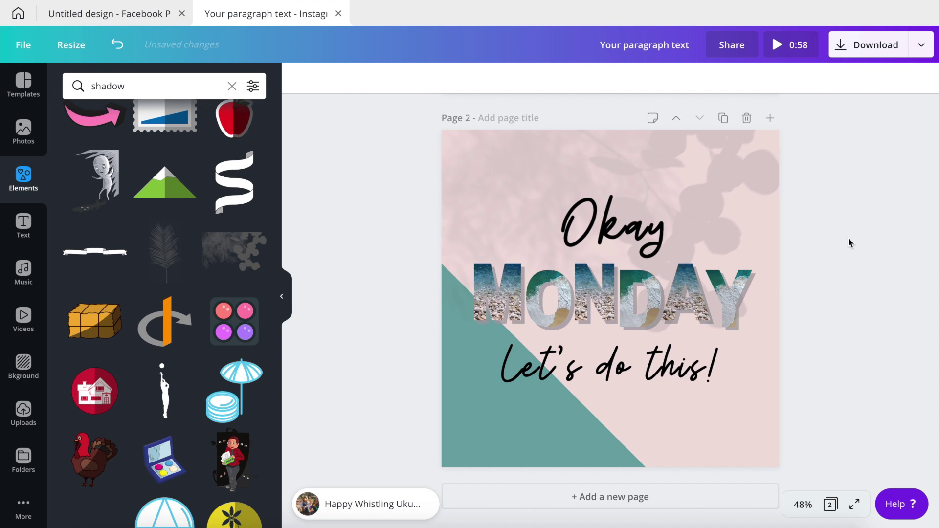
- Bring the leafy branch shadow on page 2 in front of all the other elements
scroll(848, 242, up, 1)
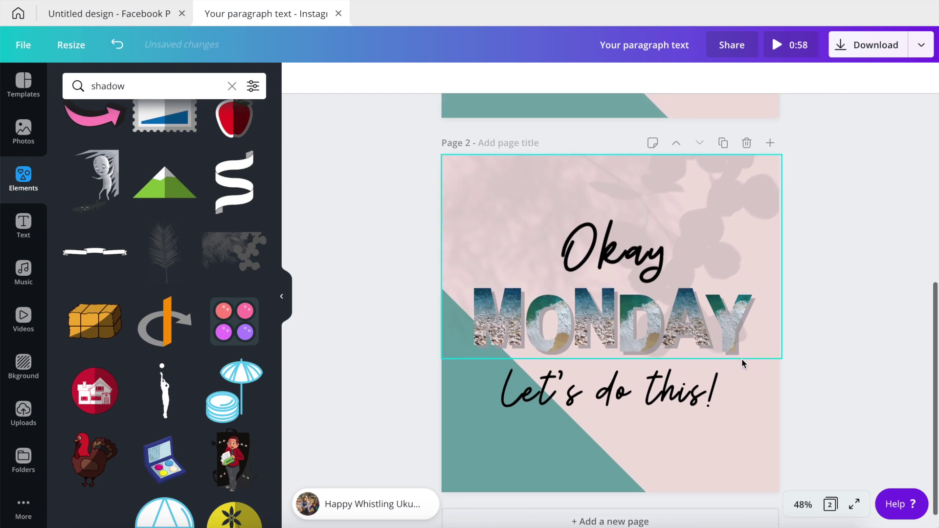
click(753, 344)
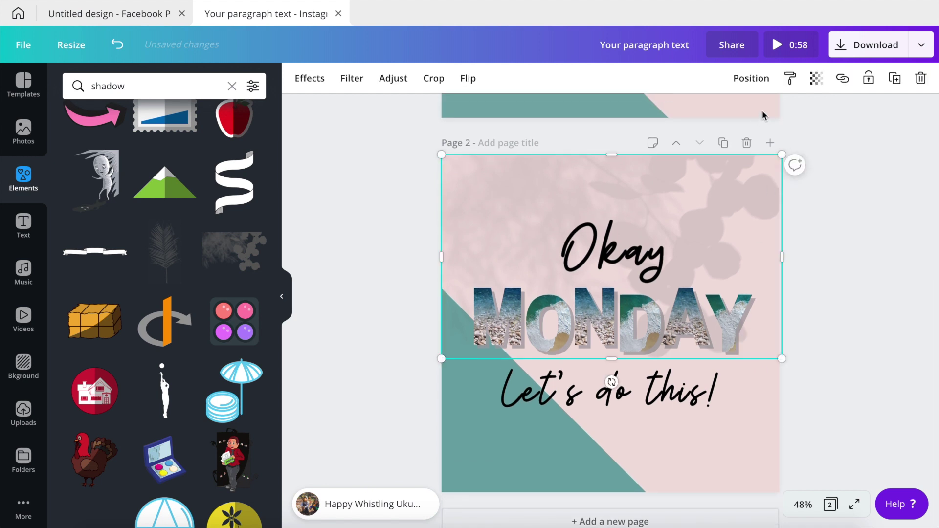
click(751, 79)
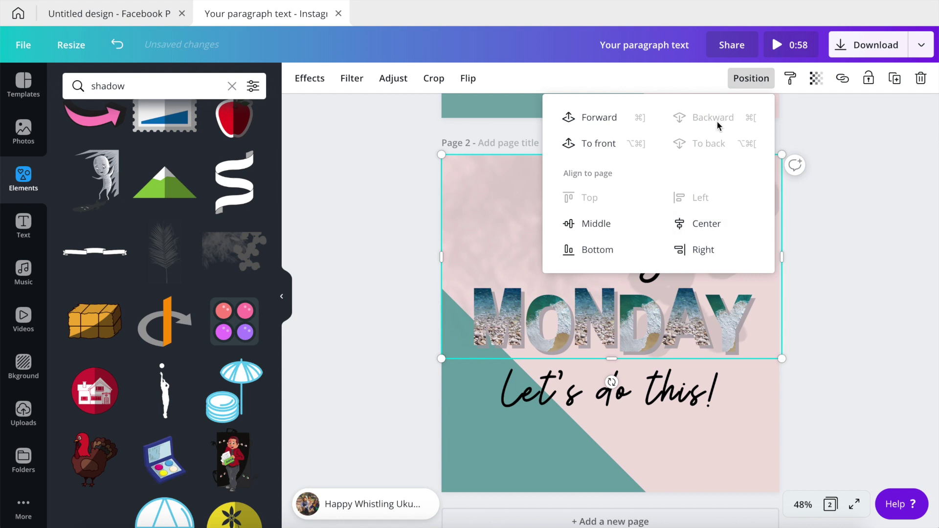
click(597, 121)
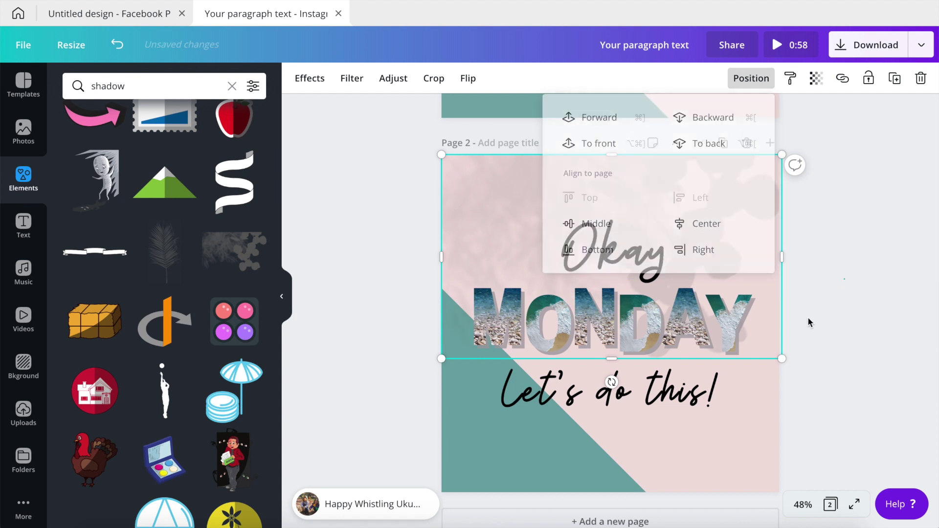
click(734, 83)
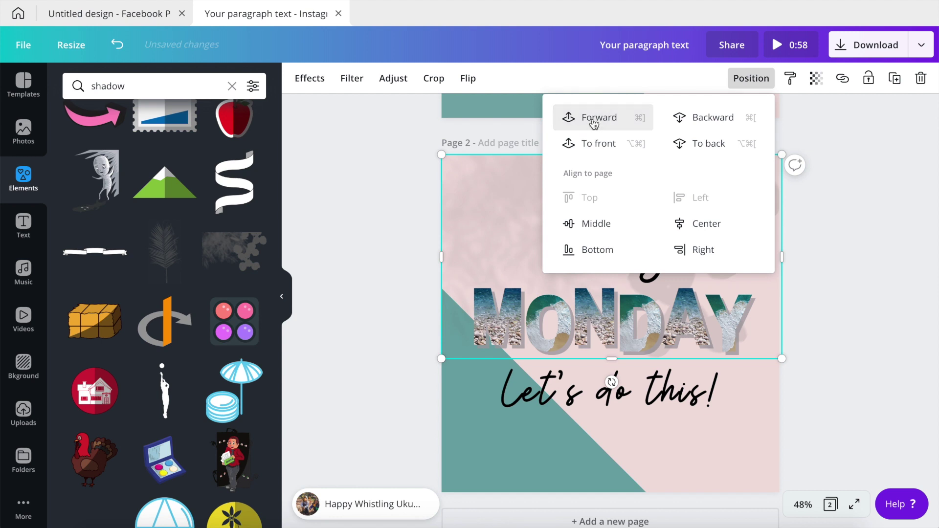
click(597, 142)
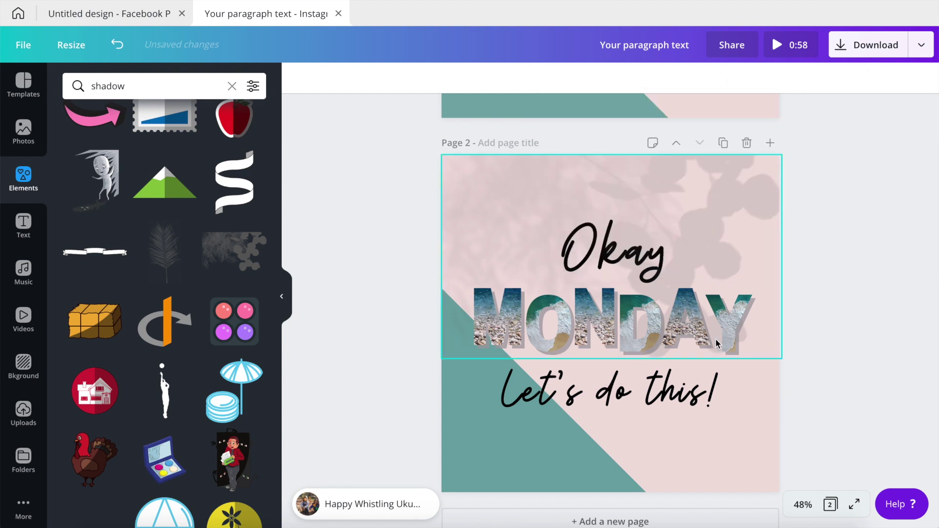
- Send the leafy branch shadow on page 2 to the back, behind all the other elements
click(724, 247)
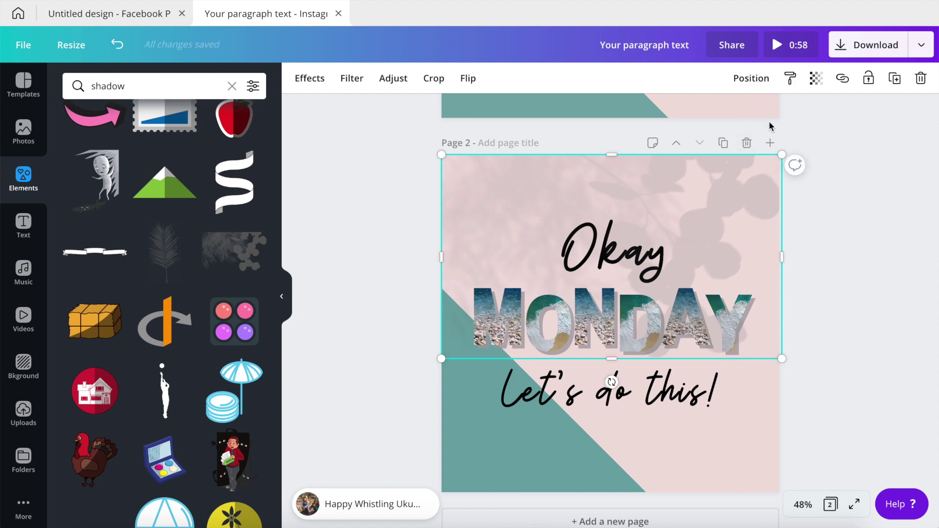
click(754, 80)
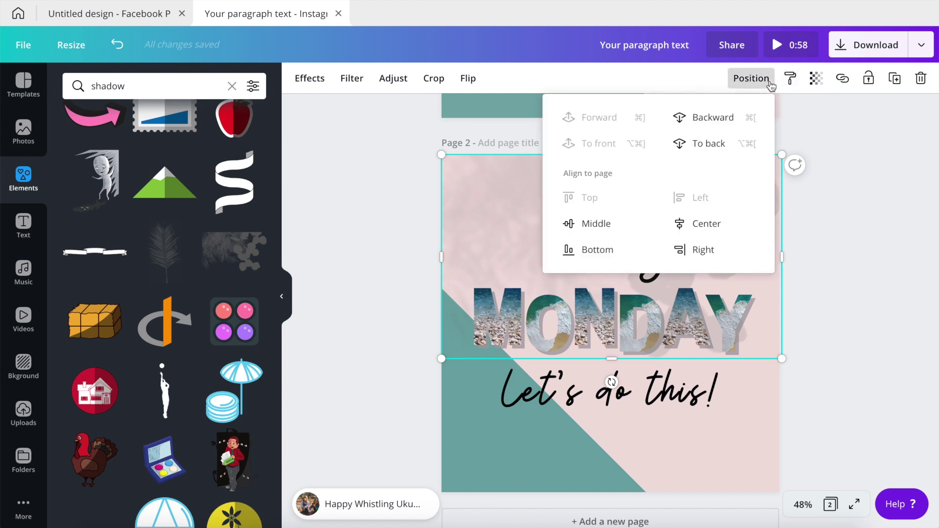
click(712, 147)
click(886, 252)
- Set the transparency of the grey shadow behind the letter Y in MONDAY to 86
click(741, 360)
click(734, 362)
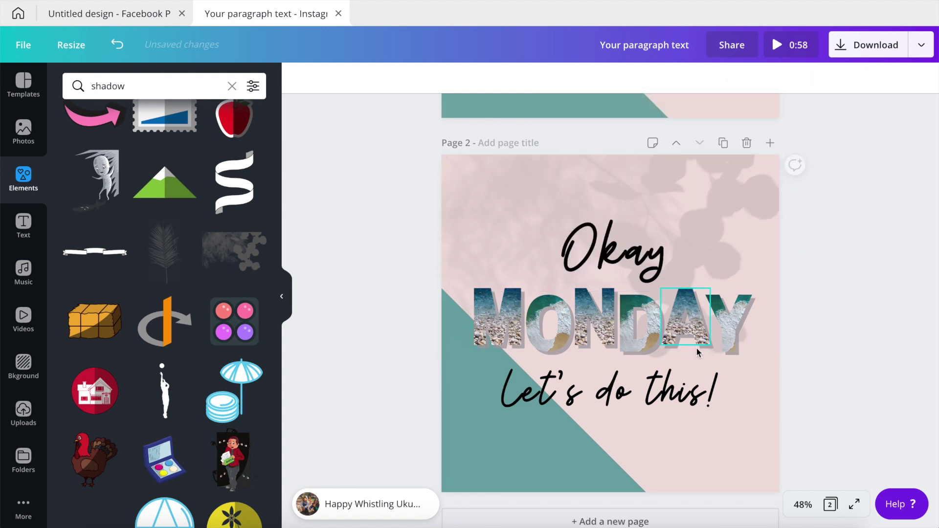
click(728, 357)
click(816, 78)
drag(758, 114, 767, 119)
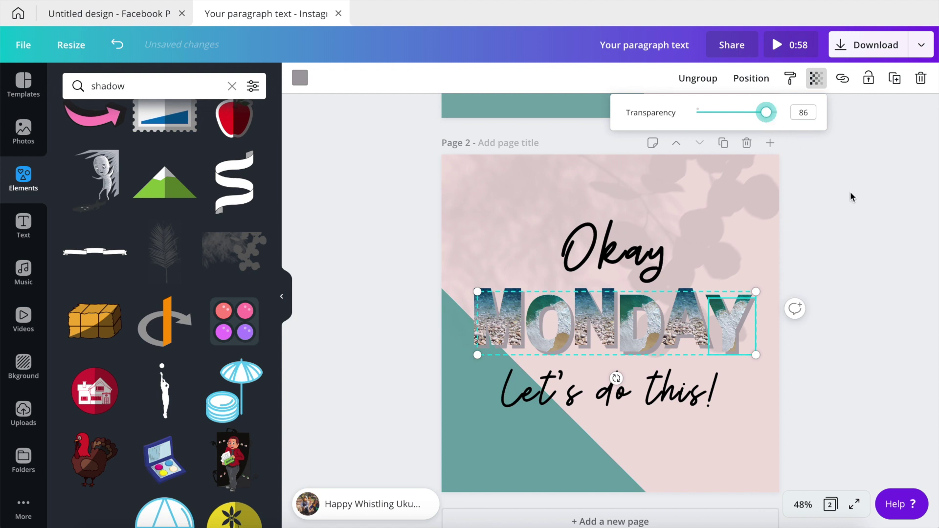
click(826, 314)
- Try to recolour the grey shadow behind the letter Y in MONDAY to black
scroll(853, 258, up, 1)
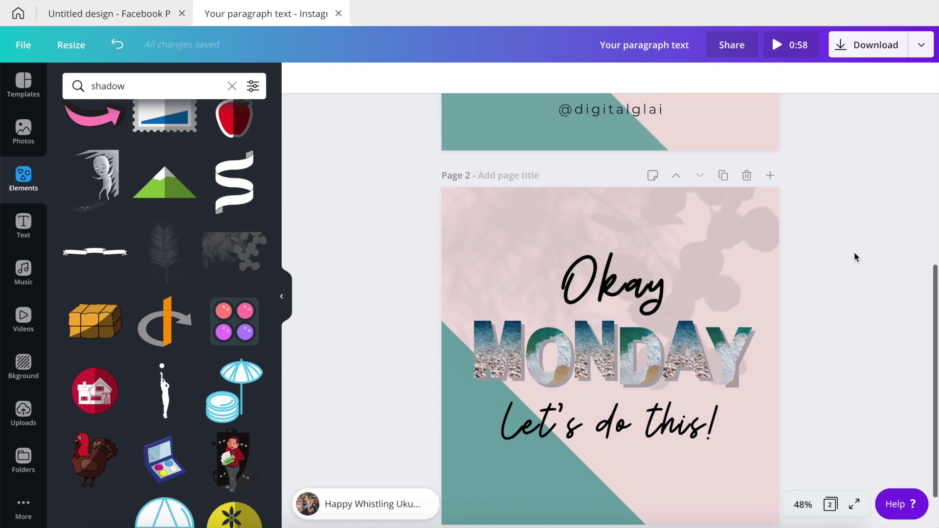
click(692, 419)
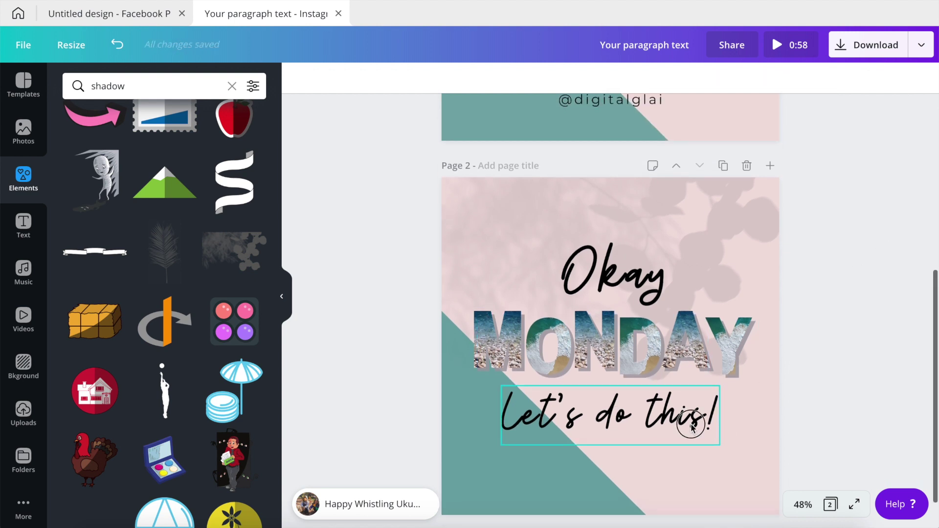
click(860, 330)
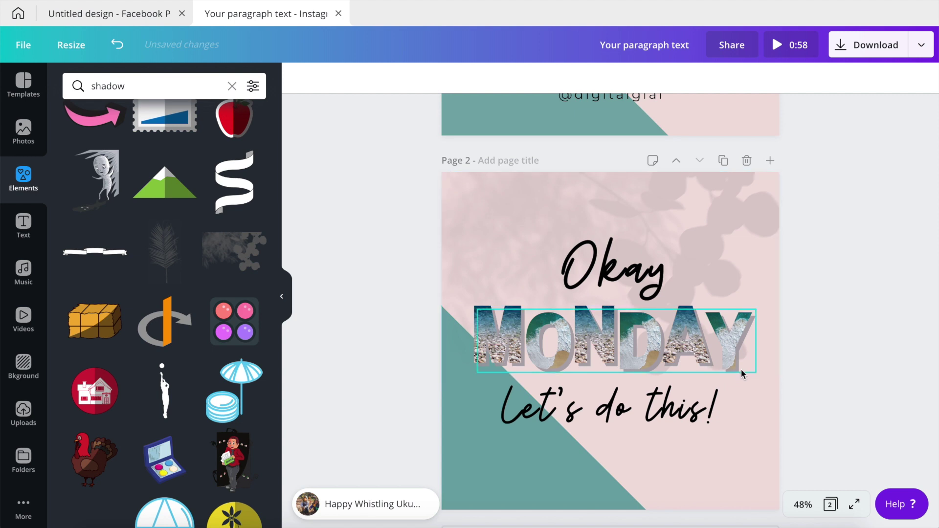
click(738, 369)
click(303, 77)
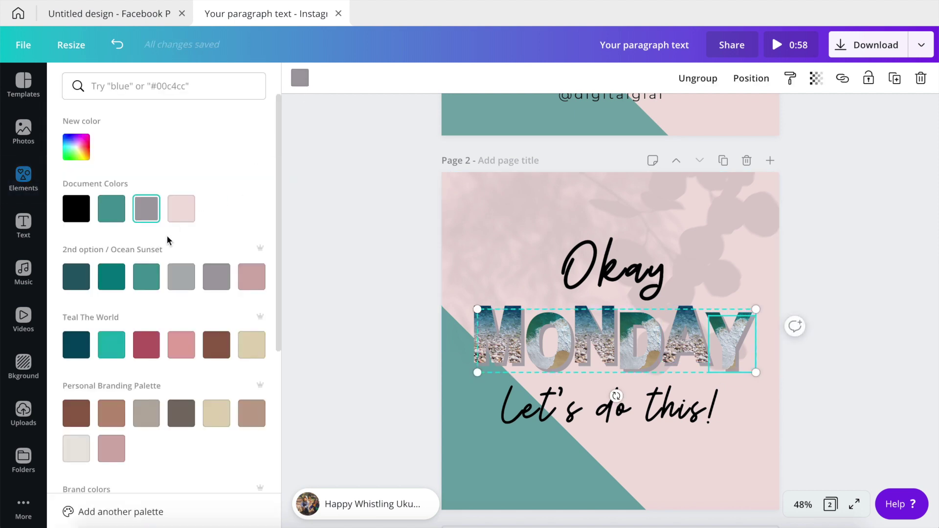
click(80, 210)
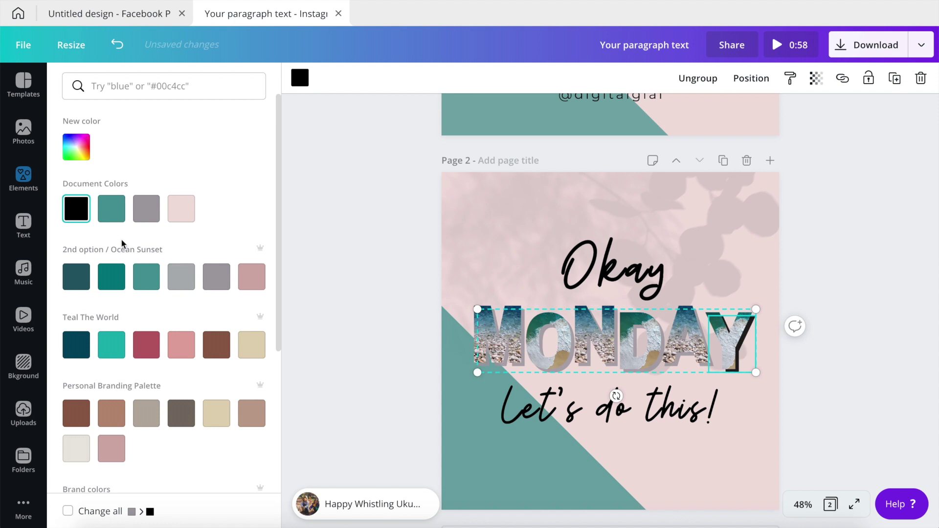
click(691, 367)
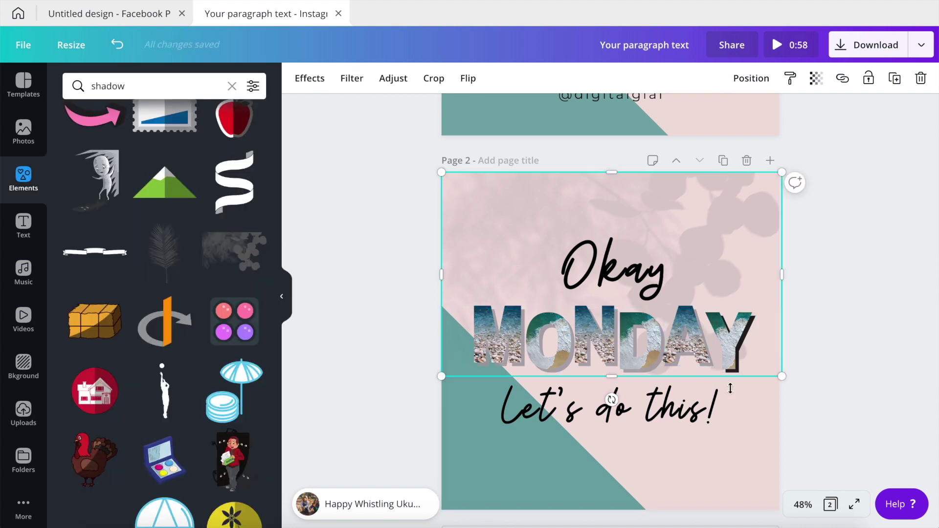
click(821, 376)
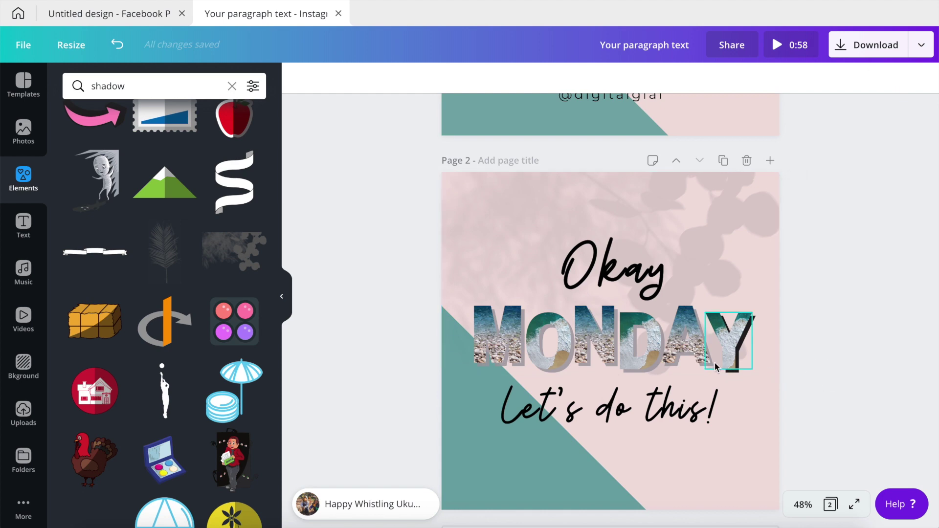
key(ctrl+z)
- Group the six video-filled MONDAY letters on page 2 and move the group straight up, clear of the grey shadow letters
scroll(815, 303, up, 3)
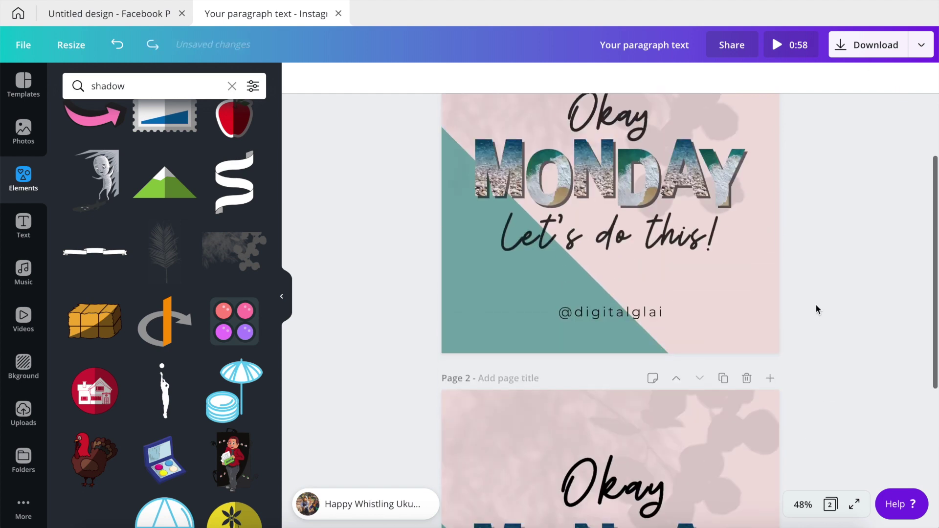
scroll(815, 304, down, 3)
click(728, 342)
shift+click(685, 342)
shift+click(641, 347)
shift+click(581, 350)
shift+click(550, 351)
shift+click(507, 348)
key(ctrl+g)
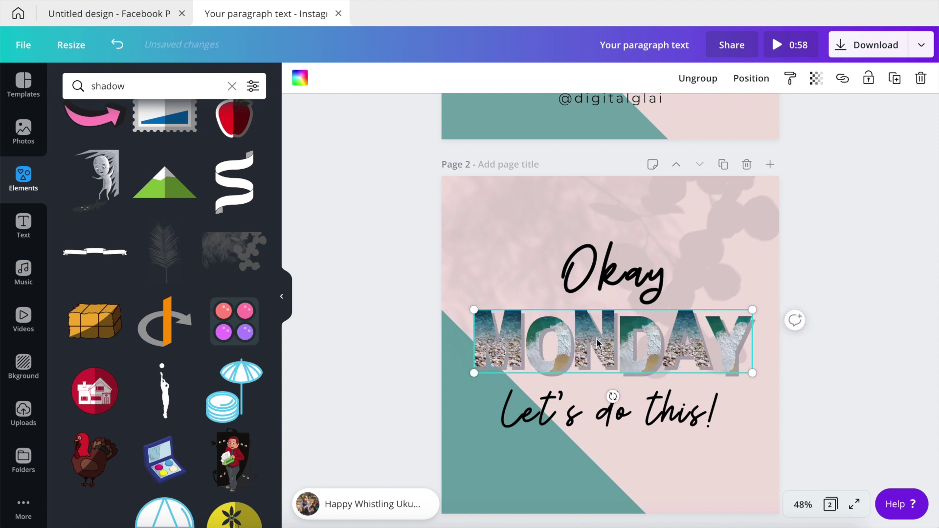
drag(528, 350, 529, 282)
- Recolour the whole grey MONDAY shadow group black and try the video-filled letters back over it
click(729, 356)
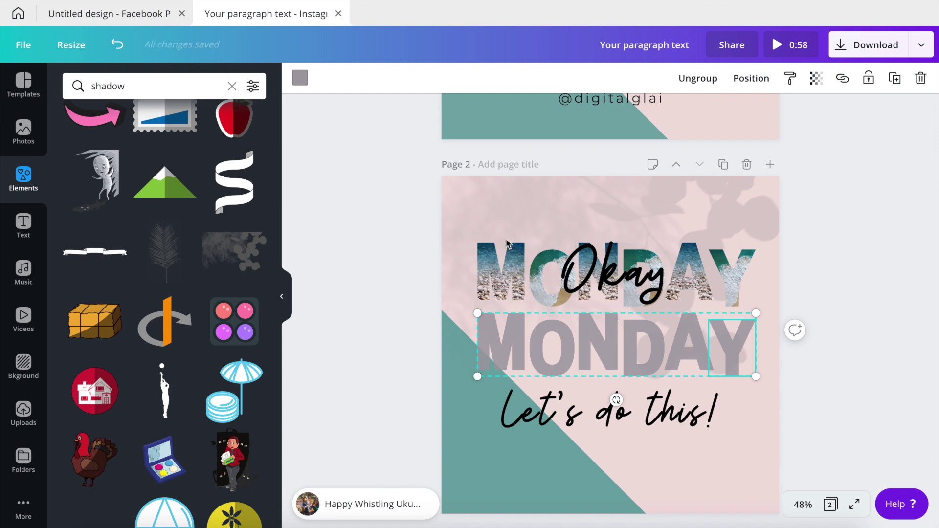
click(423, 220)
click(536, 315)
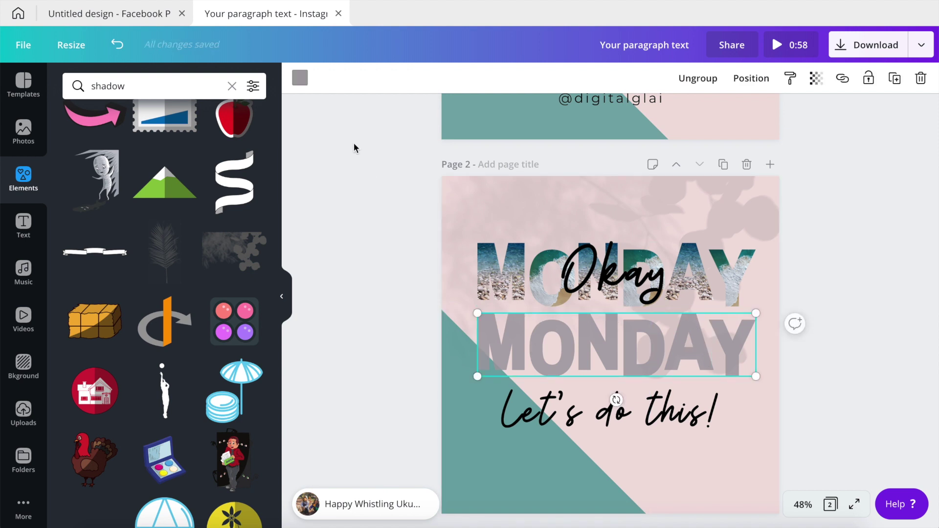
click(300, 77)
click(76, 209)
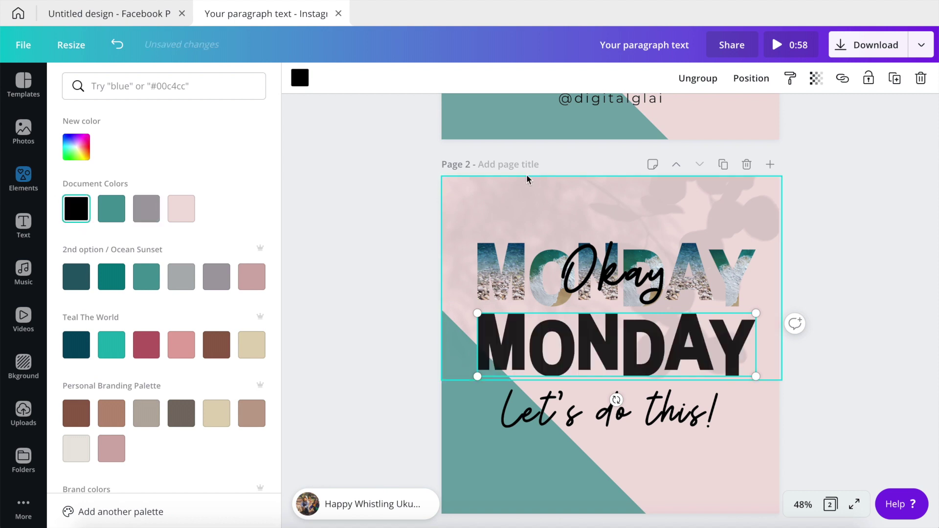
drag(732, 289, 734, 331)
key(ctrl+z)
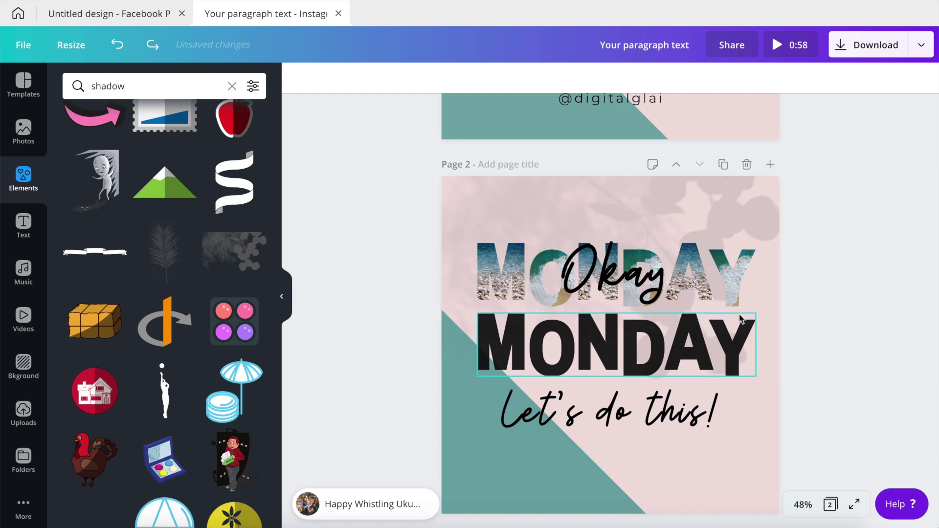
- Set the transparency of the black MONDAY shadow group to 49
click(816, 78)
drag(771, 114, 734, 115)
drag(736, 116, 737, 117)
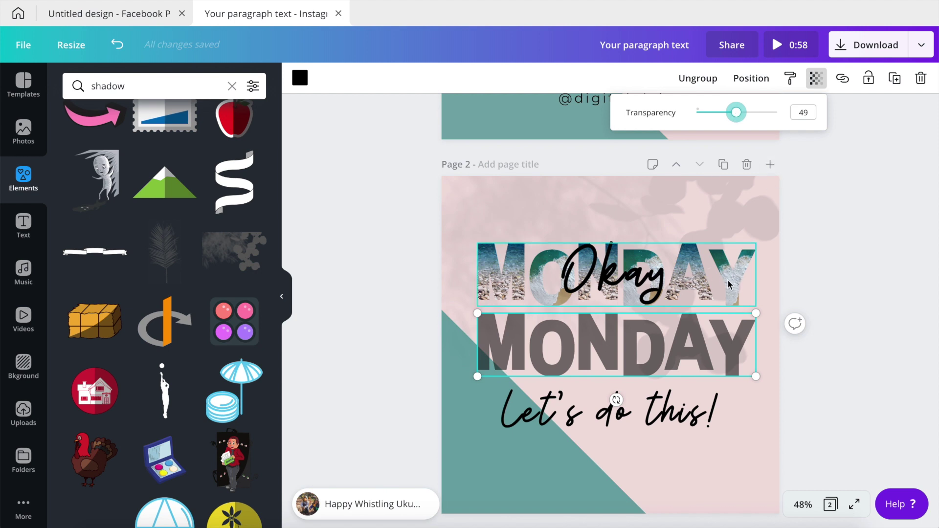
- Move the video-filled MONDAY group back down over its shadow, offset slightly up and to the left
click(742, 286)
drag(708, 252, 704, 311)
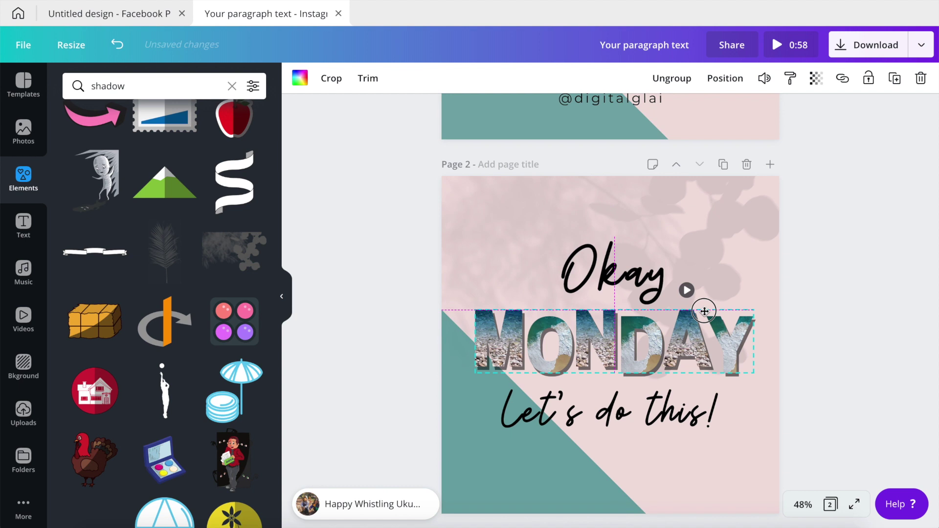
click(824, 258)
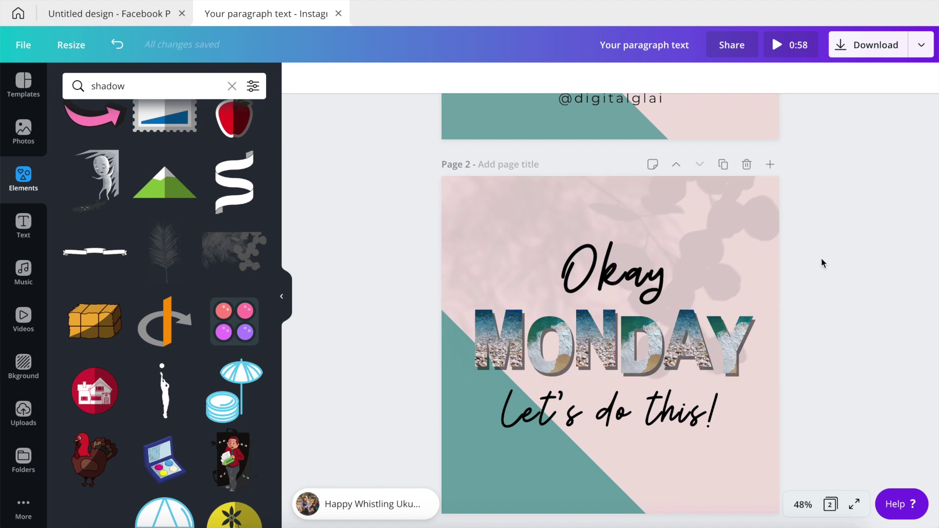
- Compare page 2 with the original post on page 1, including the social handle text near its lower edge
scroll(831, 235, down, 2)
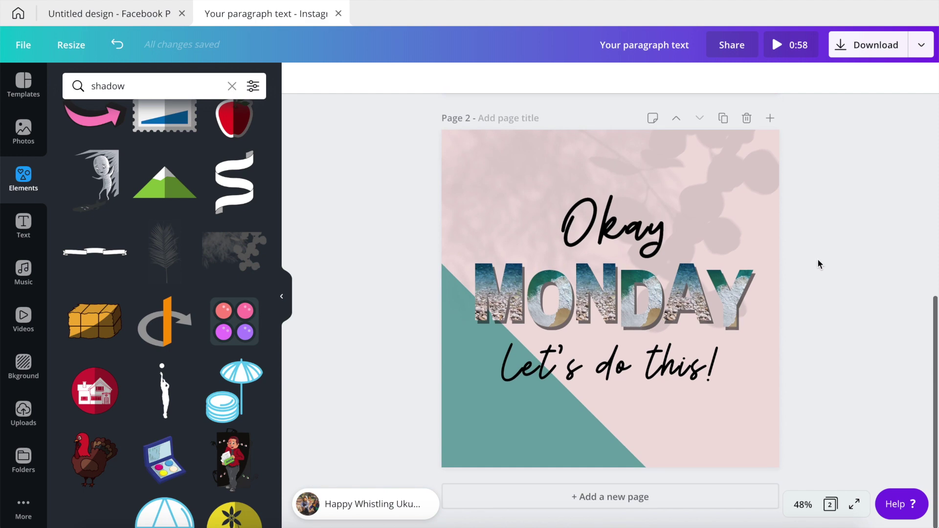
scroll(820, 245, up, 2)
click(613, 146)
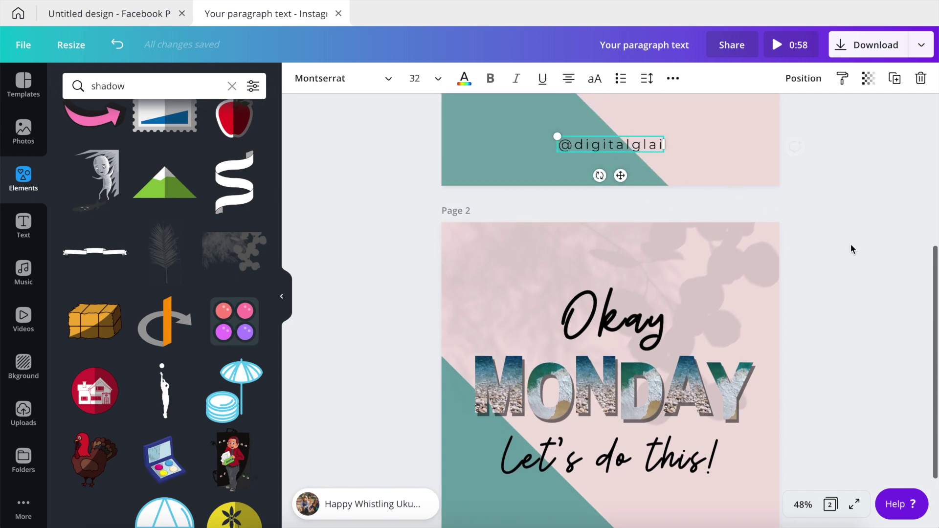
scroll(849, 247, up, 3)
scroll(844, 243, up, 2)
click(847, 243)
scroll(850, 281, down, 5)
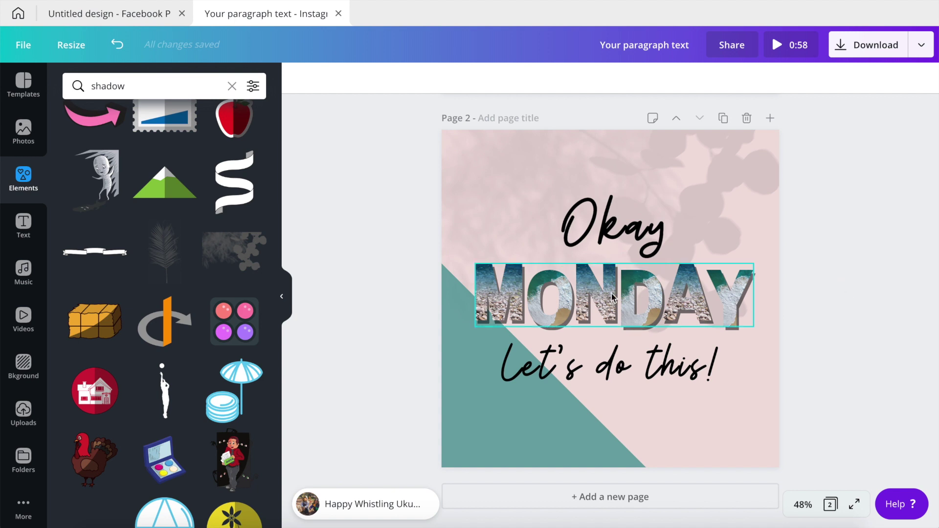
- Align the "Okay" and "Let's do this!" texts on page 2 to each other by their horizontal centres
click(620, 249)
shift+click(645, 368)
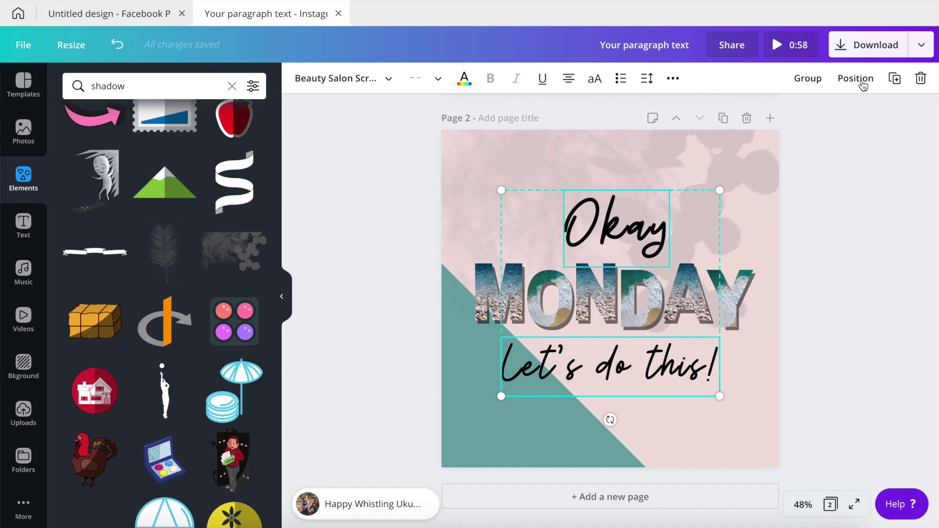
click(856, 78)
click(801, 224)
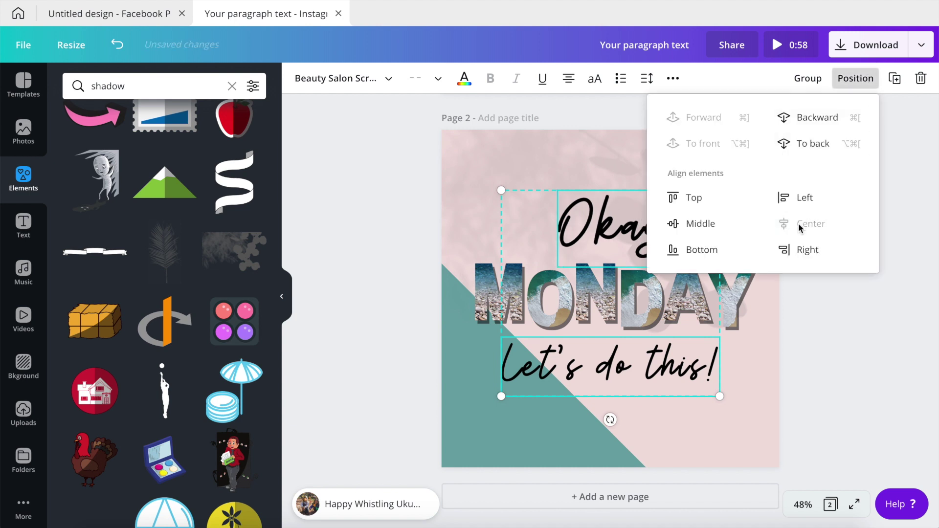
click(820, 328)
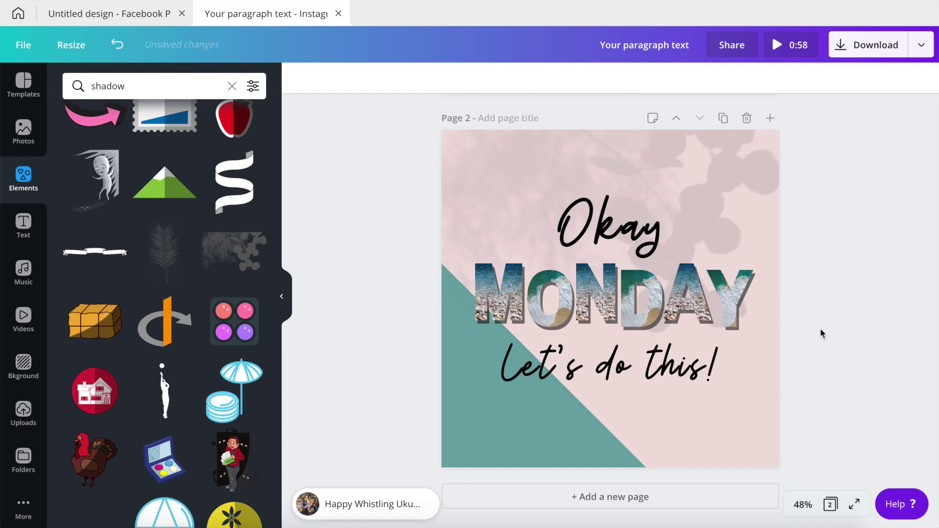